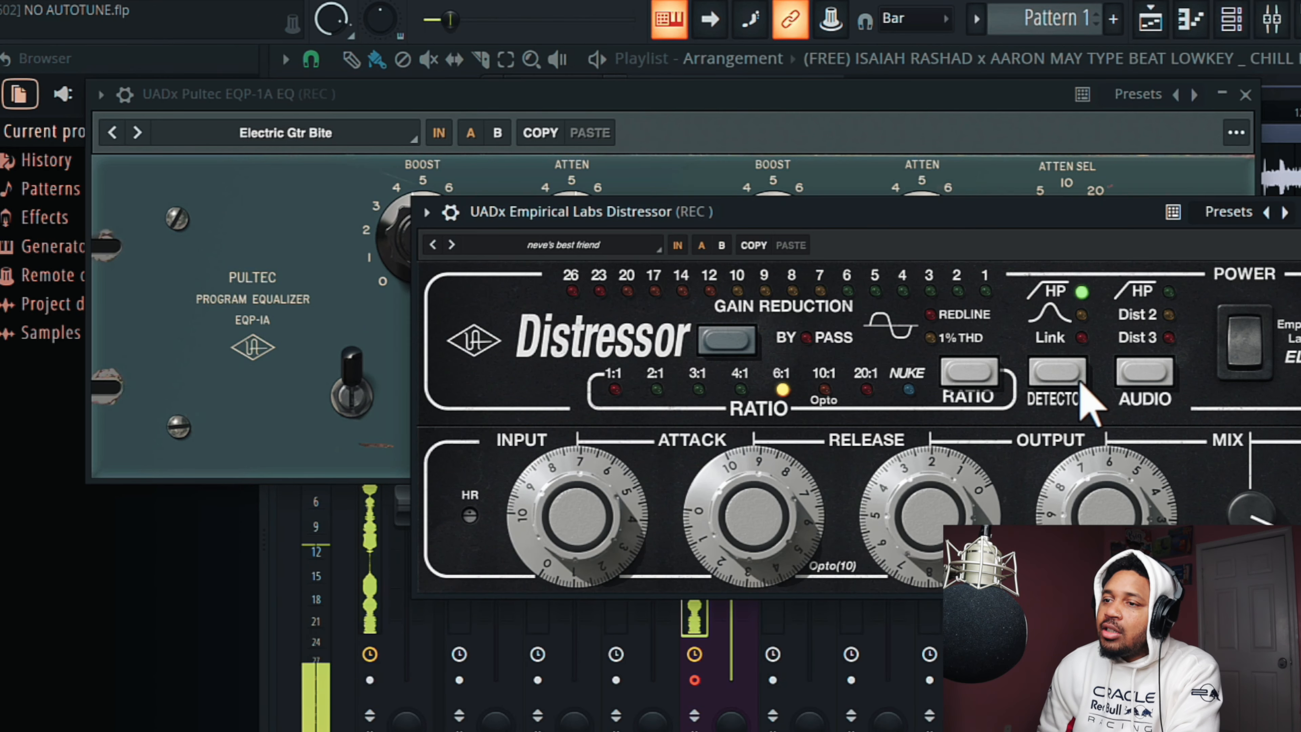
- Examine the Distressor compressor on REC and the Lexicon 224 reverb on Insert 11
drag(963, 220, 809, 126)
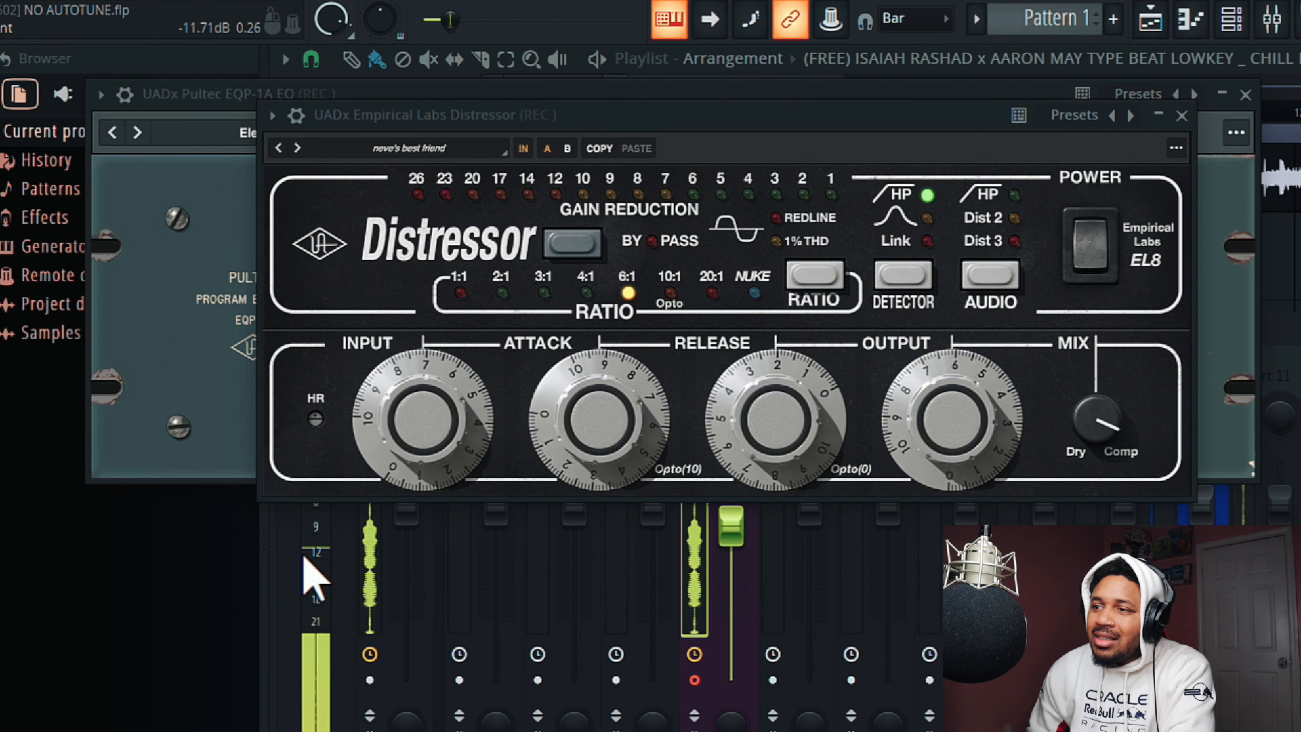
click(1300, 461)
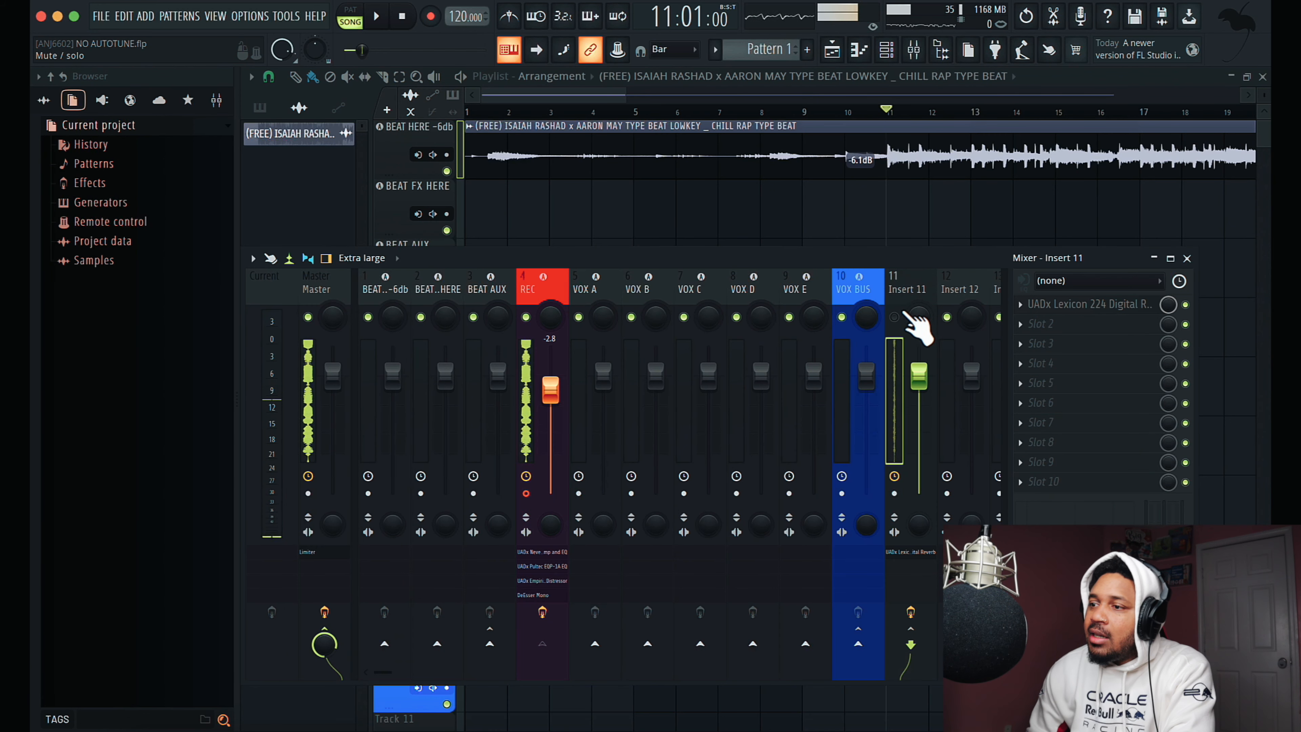
click(1102, 308)
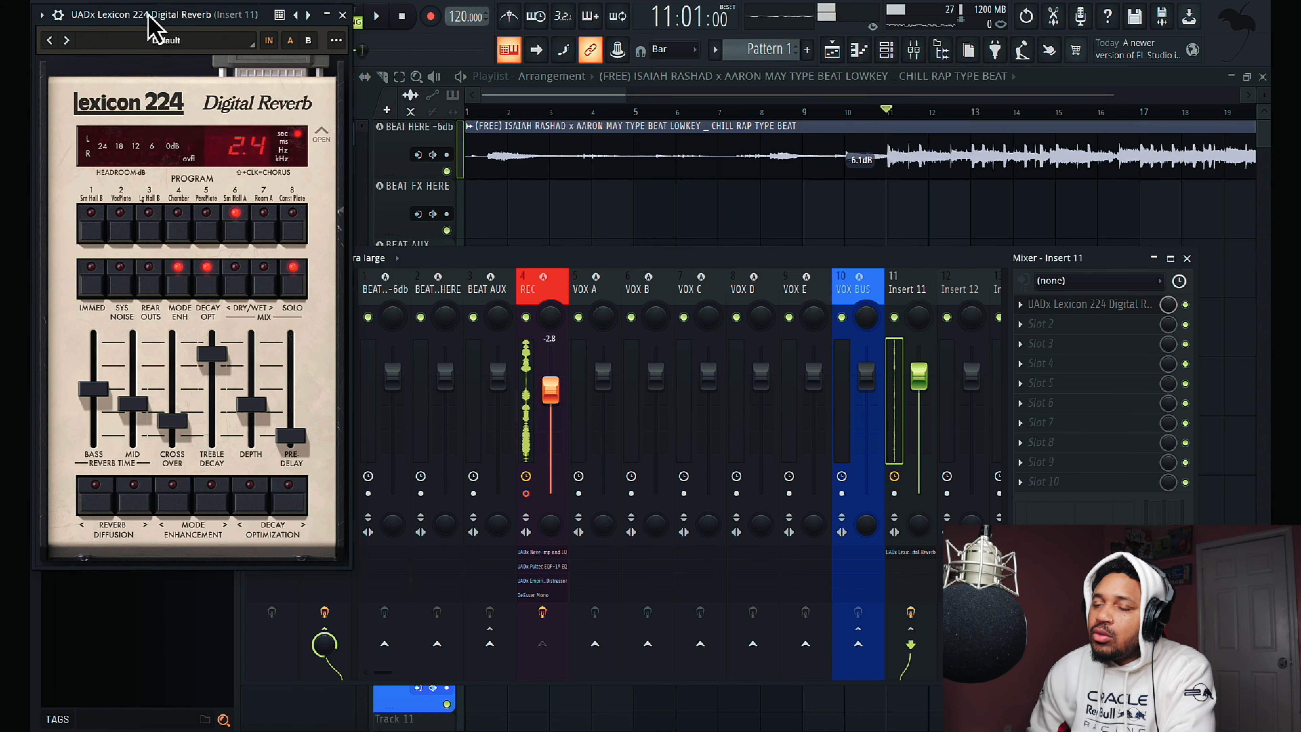
drag(149, 15, 480, 31)
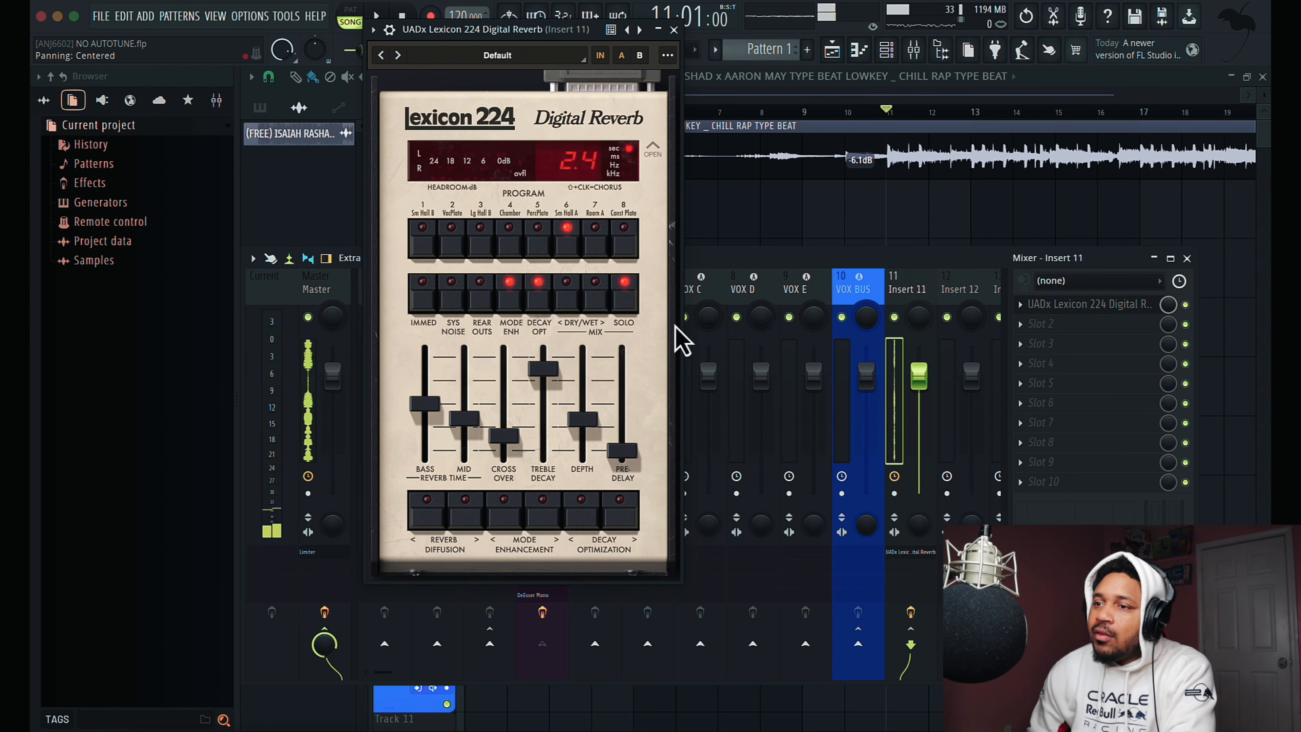
click(673, 30)
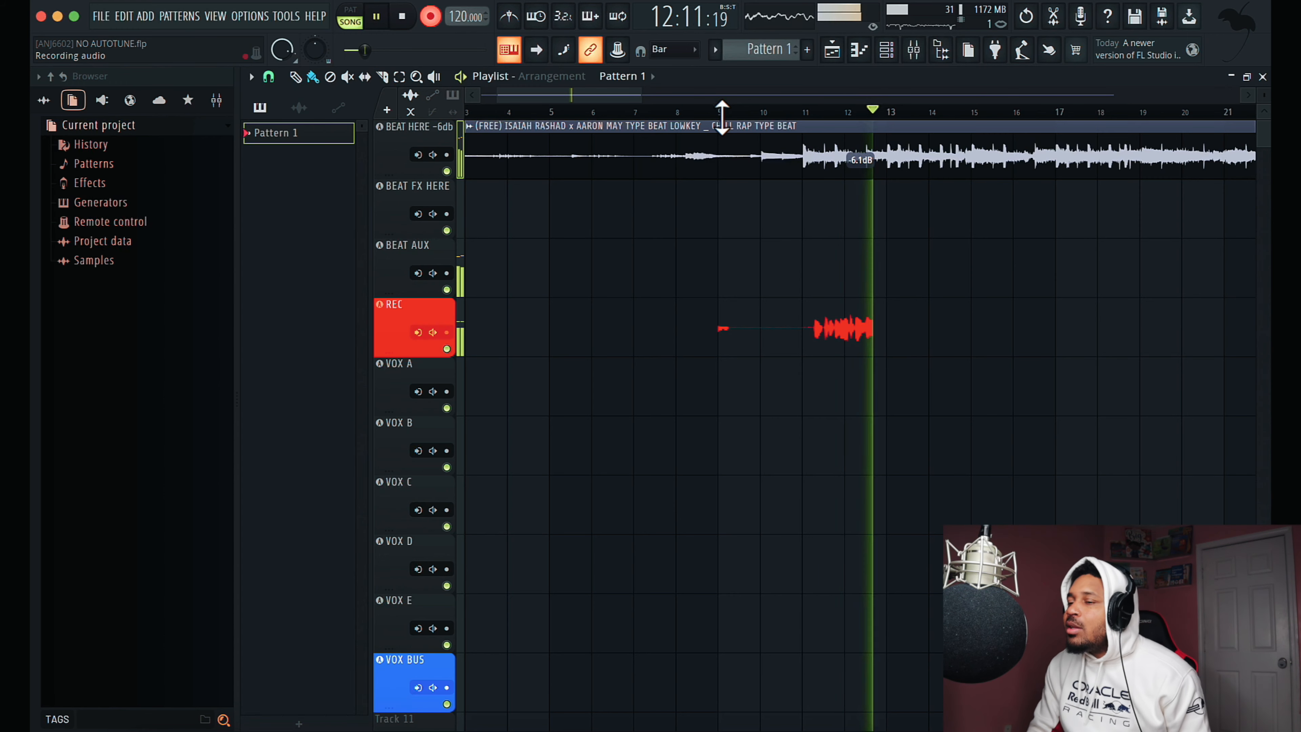
- Finish the current vocal take and move it to VOX A, and record another take from bar 11 and move it to VOX B
key(space)
drag(834, 339, 822, 410)
click(807, 115)
key(space)
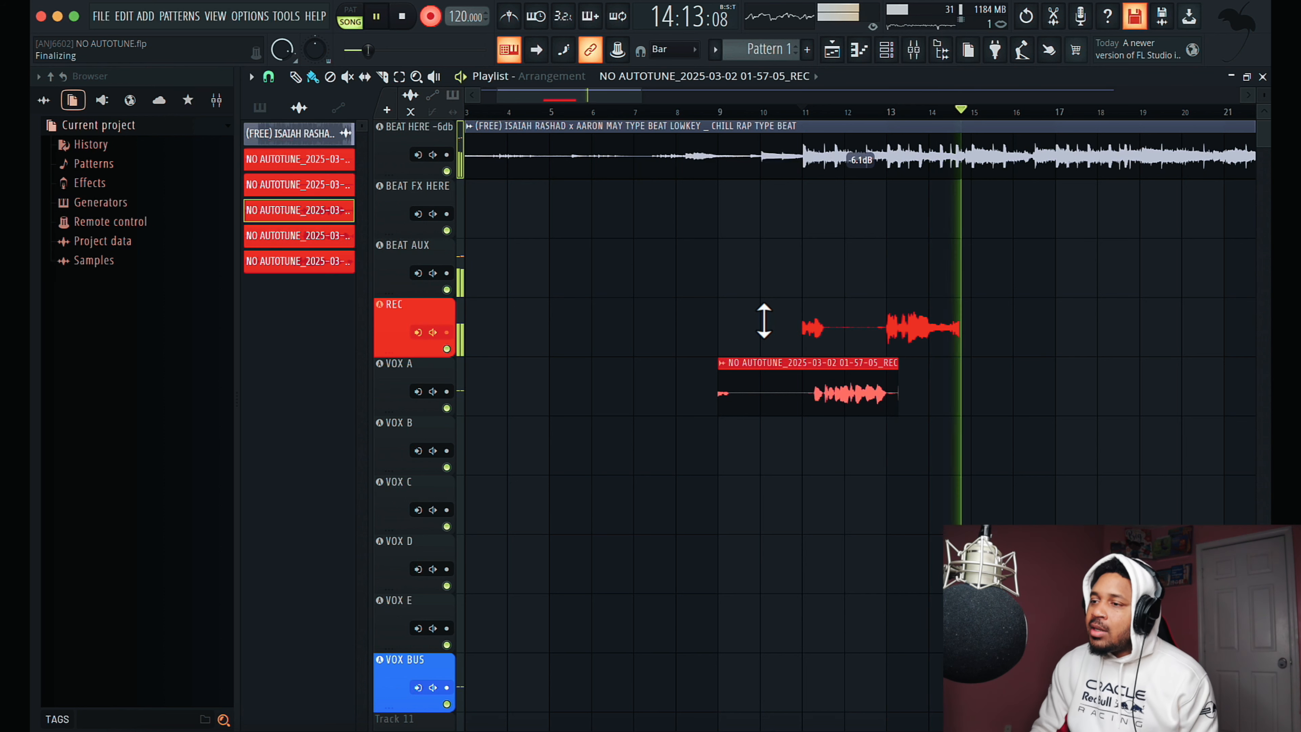
key(space)
drag(916, 354, 911, 464)
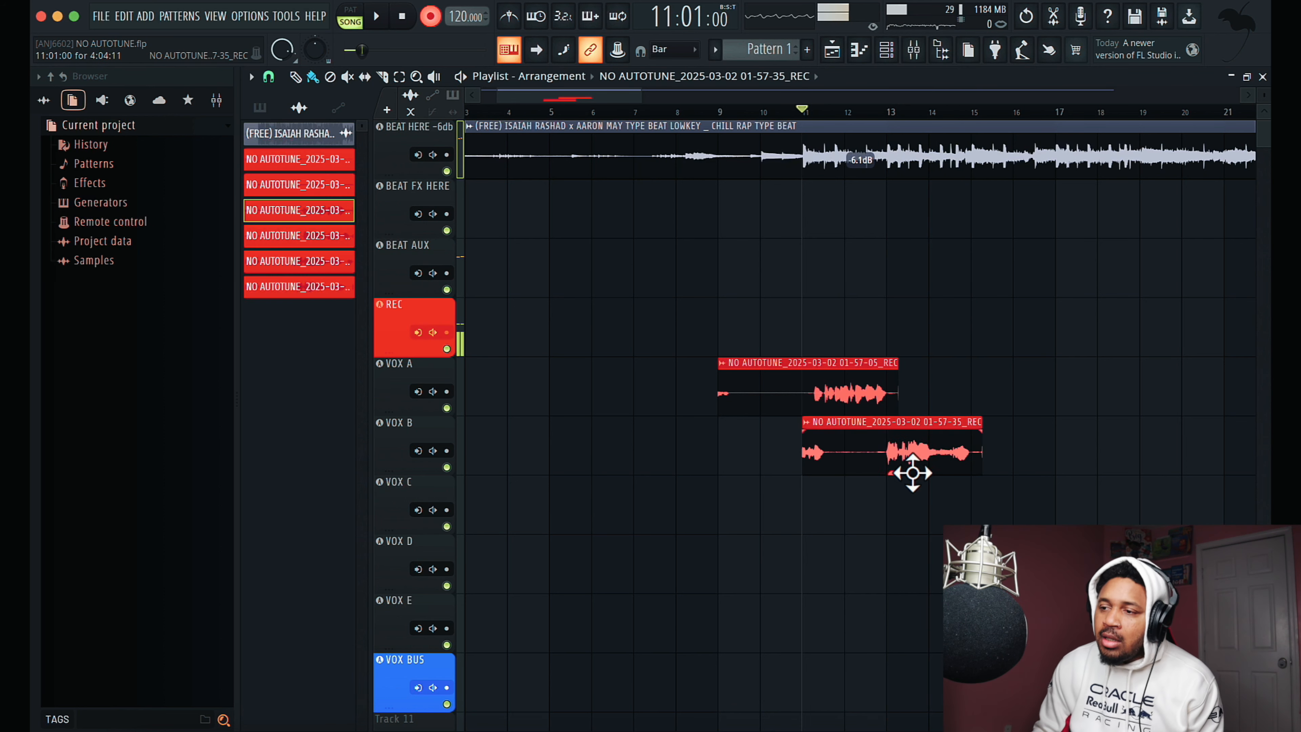
- Try to record a further vocal take on REC from bar 12
key(space)
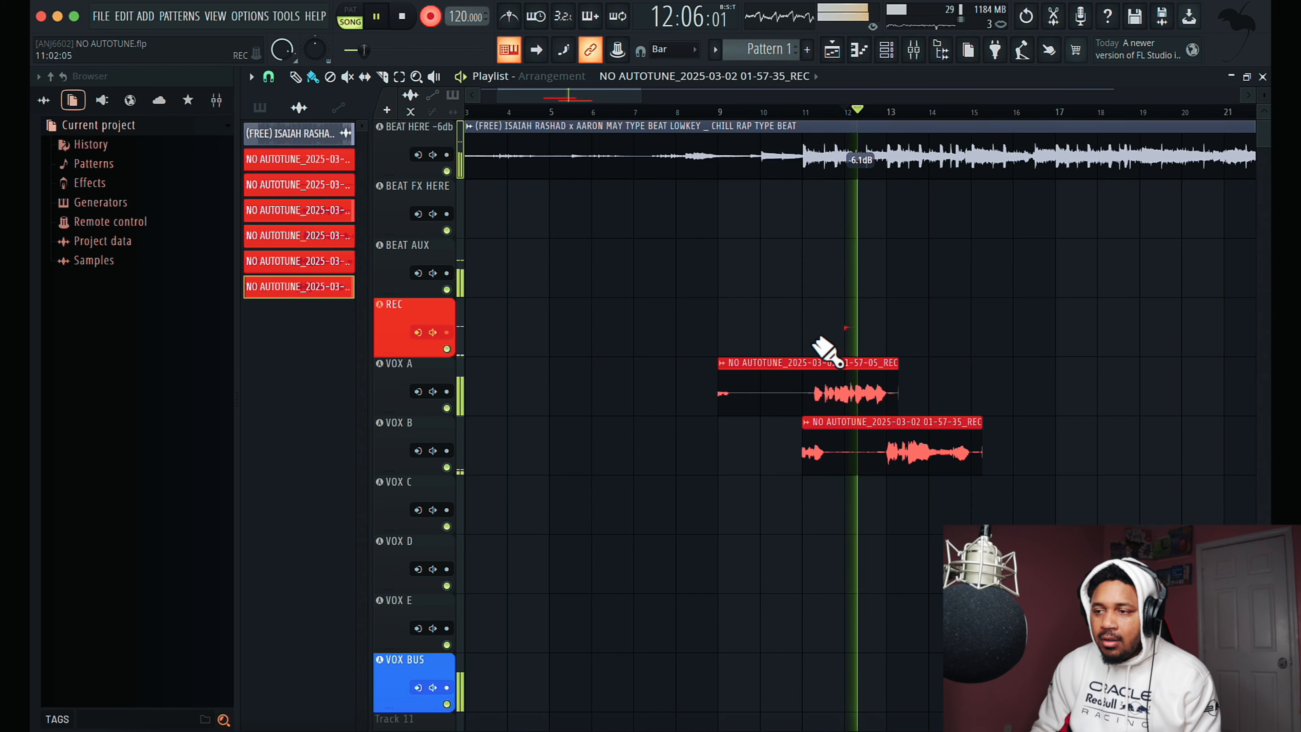
drag(640, 105, 584, 108)
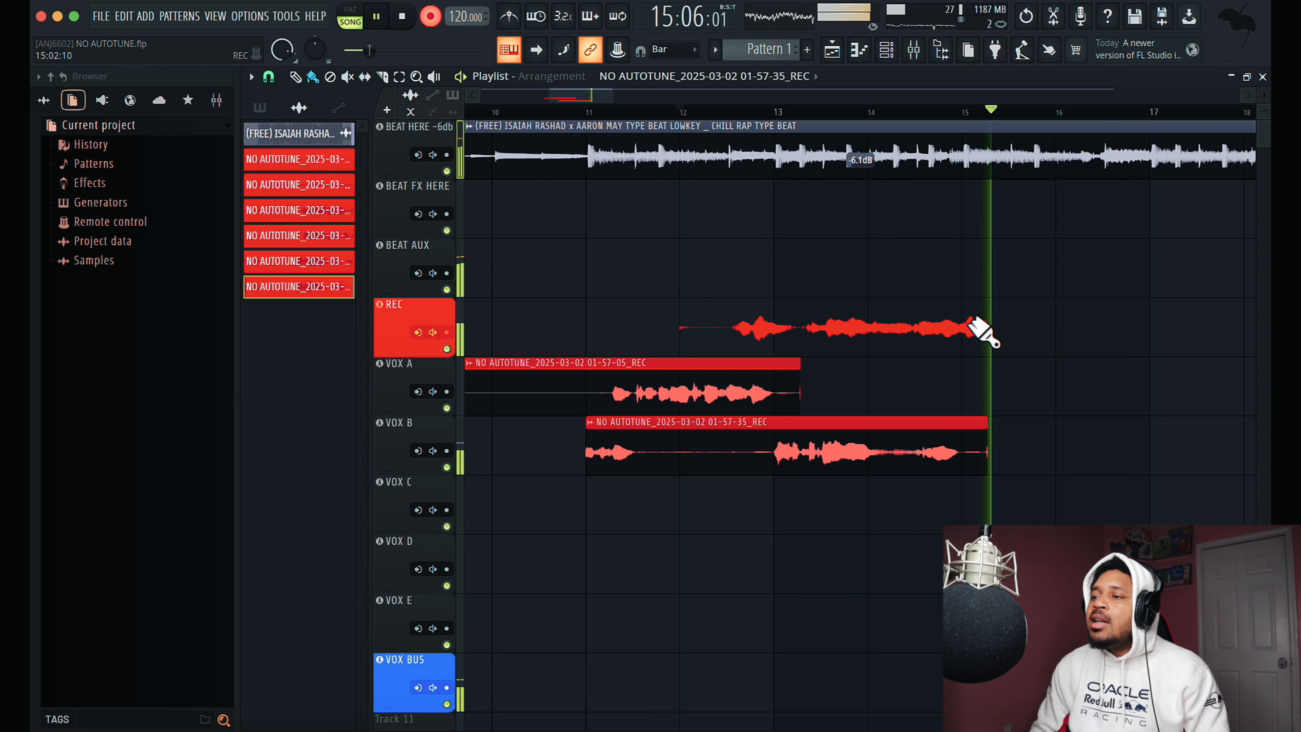
key(space)
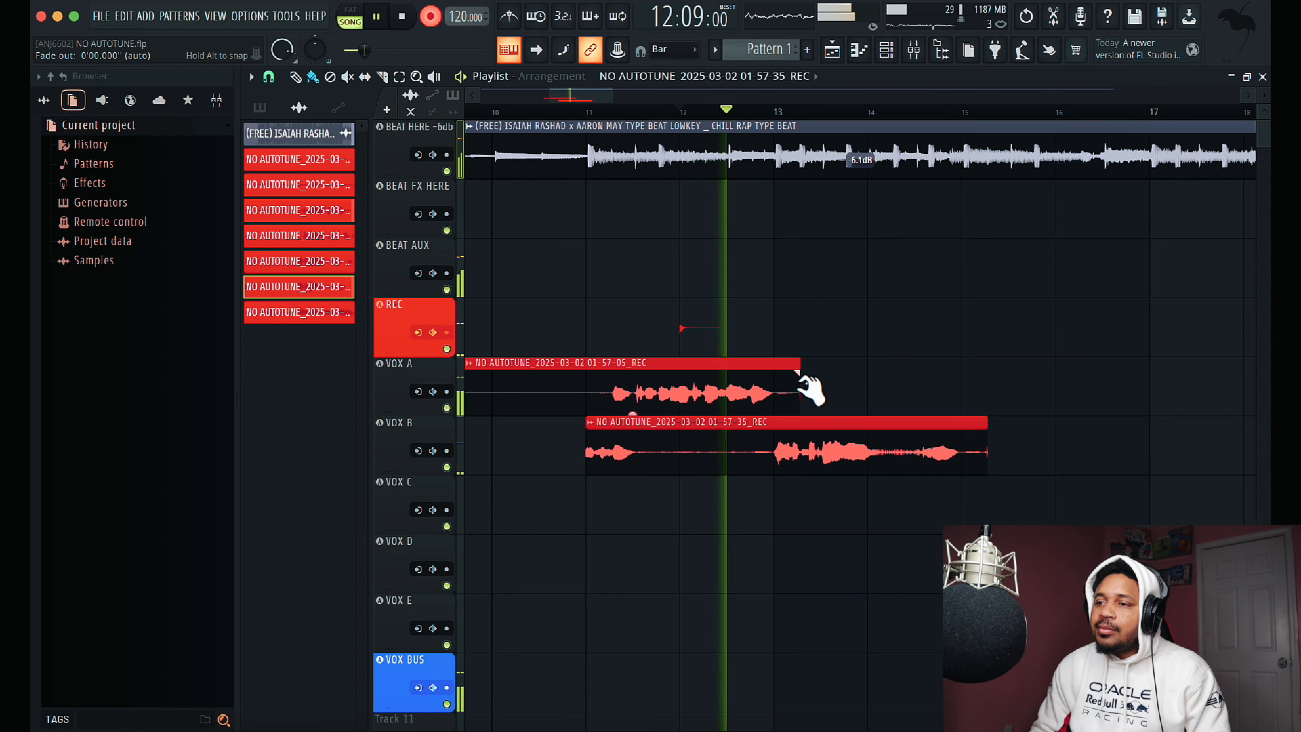
- Fade out the ends of the VOX A and VOX B clips and trim the VOX B clip's start to bar 13 while re-recording on REC
drag(800, 373, 777, 373)
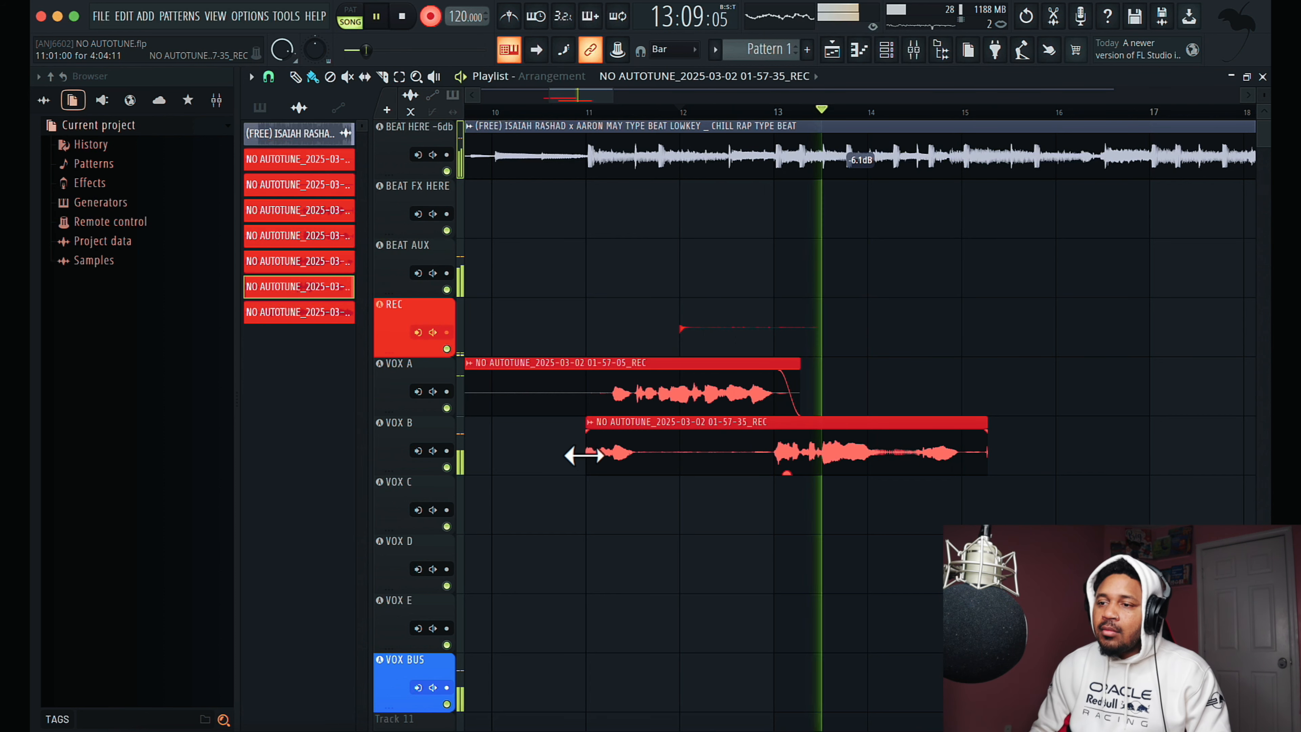
drag(584, 451, 734, 455)
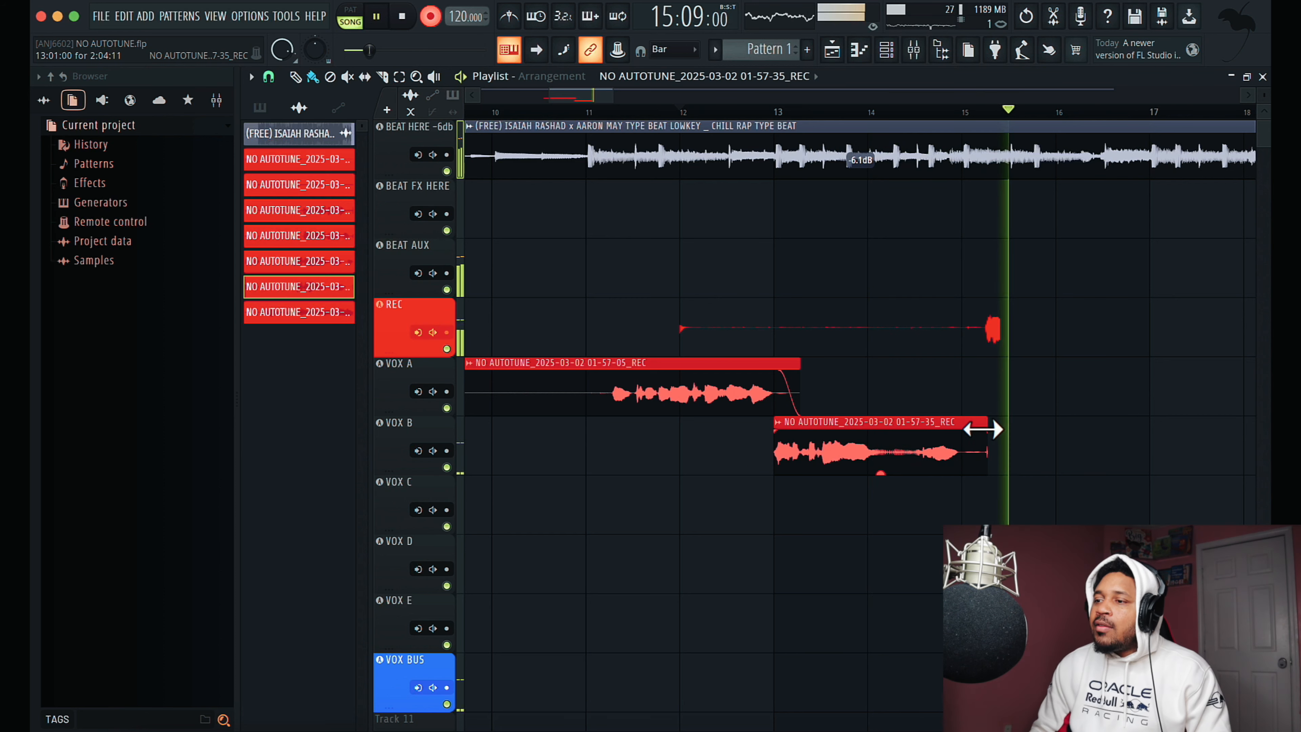
key(space)
right_click(945, 319)
key(space)
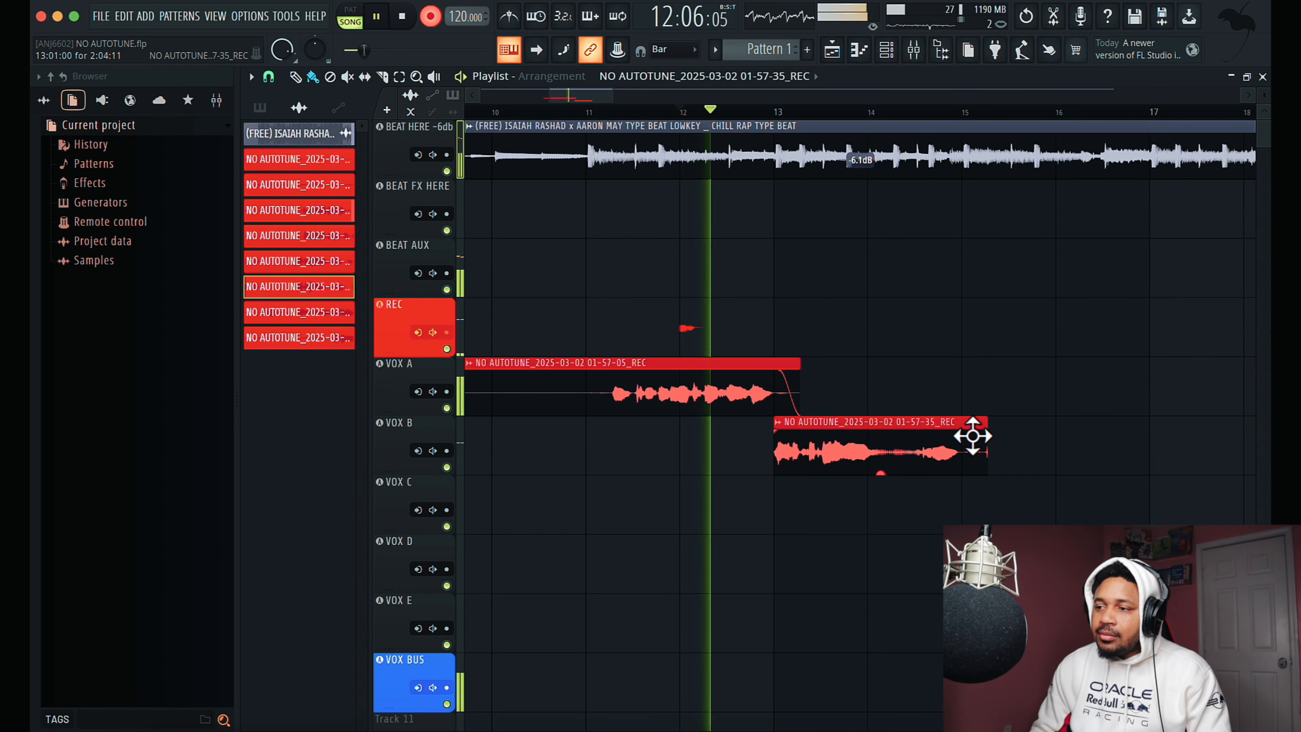
drag(985, 433, 969, 435)
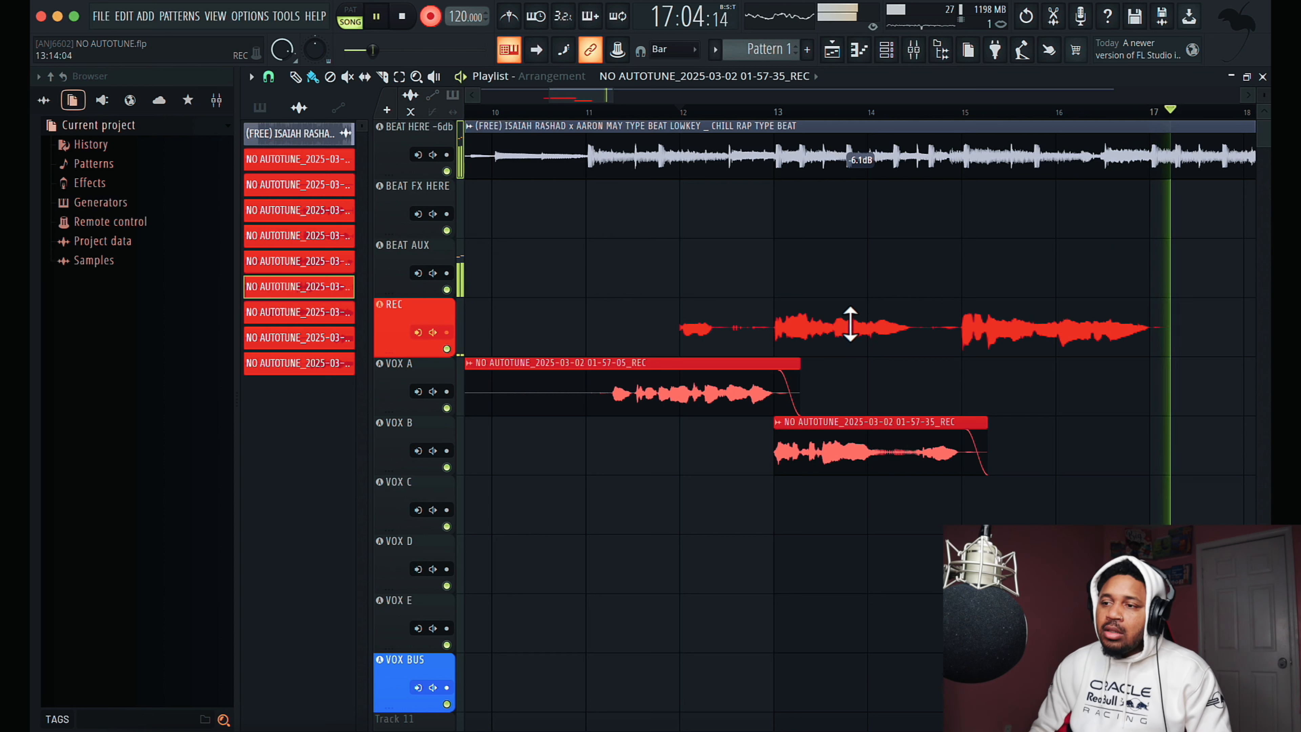
- Move the finished take to VOX C, trimmed to start at bar 15, and start recording from bar 14
key(space)
drag(682, 343, 1020, 564)
click(893, 119)
key(space)
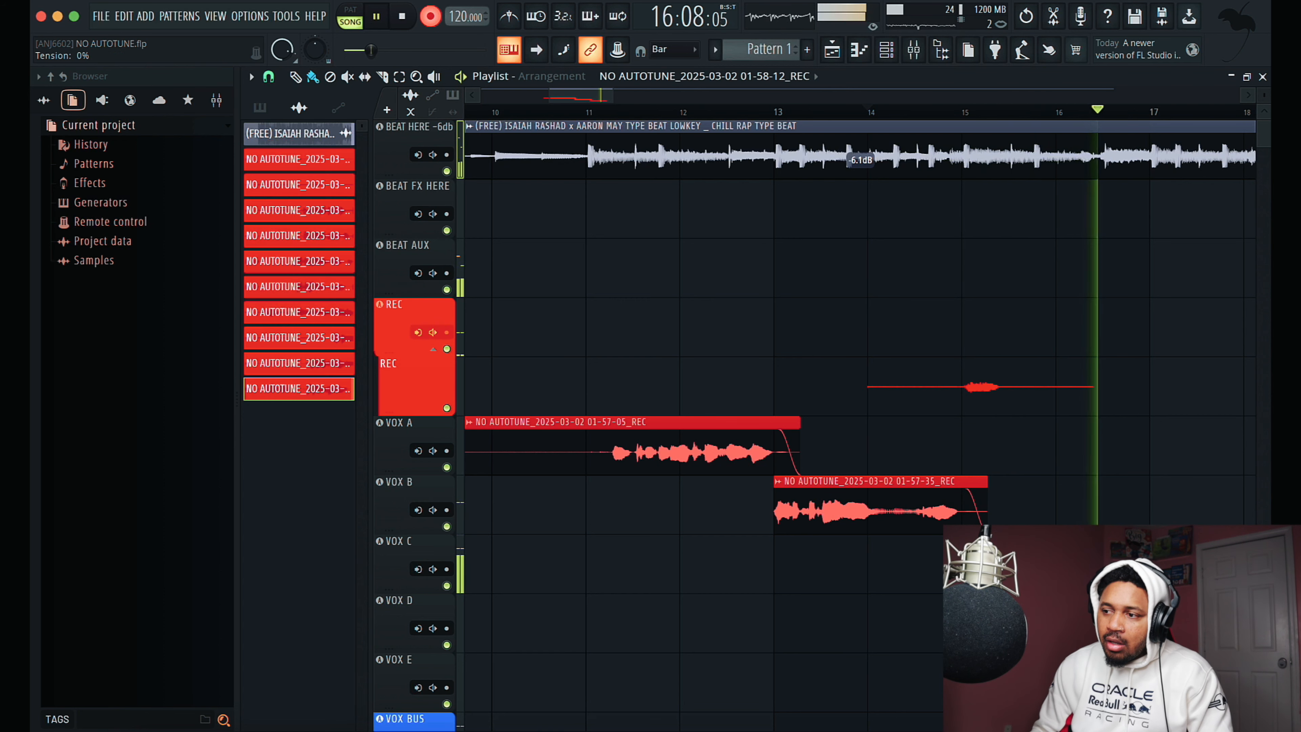
- Delete the unwanted take from REC and record it again from bar 14
key(space)
right_click(1011, 409)
key(space)
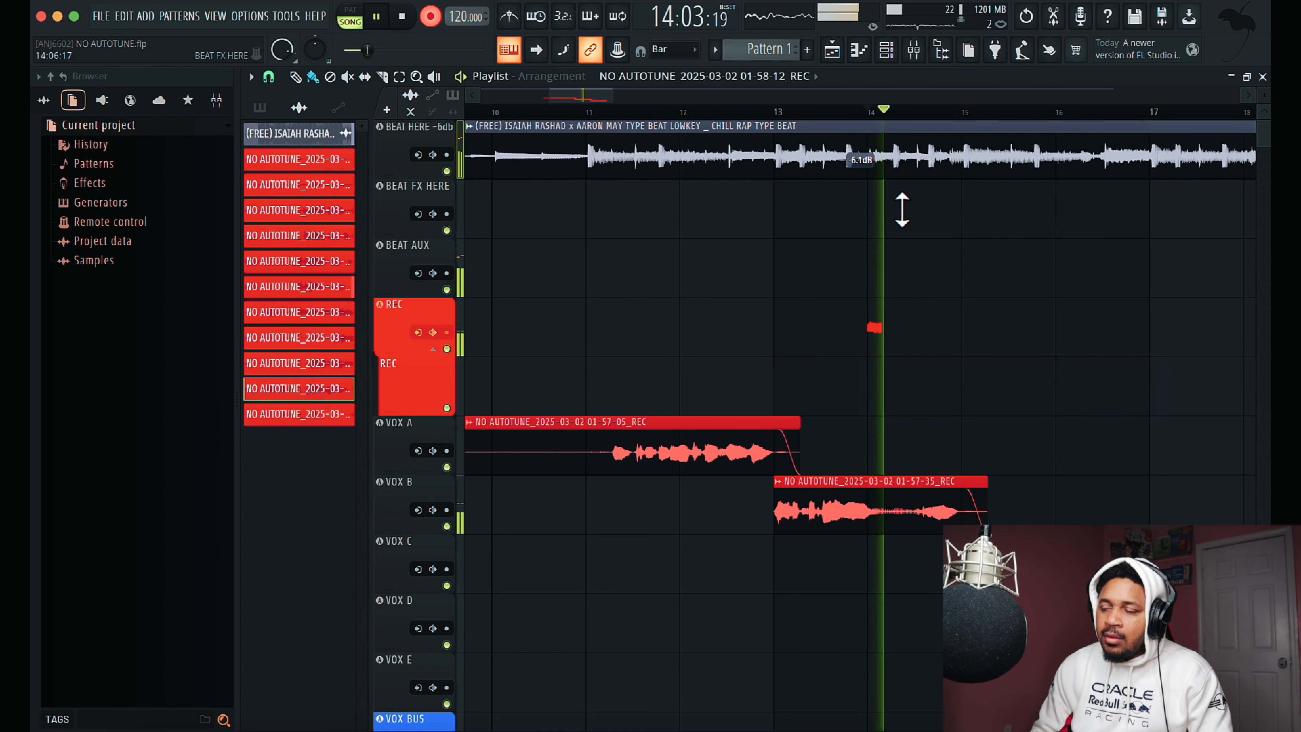
scroll(1068, 435, right, 5)
scroll(1069, 436, right, 5)
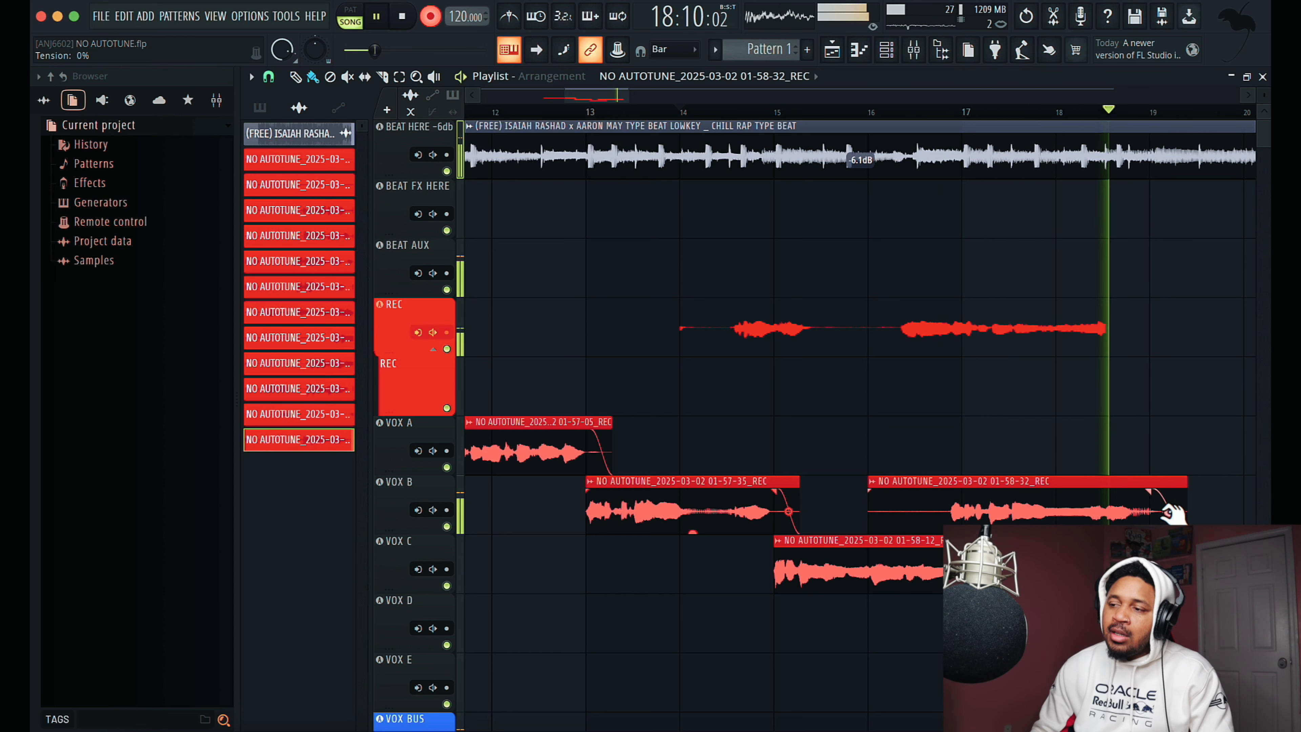
- Adjust the fade-out curve of the bar 16 clip on VOX B and restart the current recording
drag(1168, 512, 1169, 533)
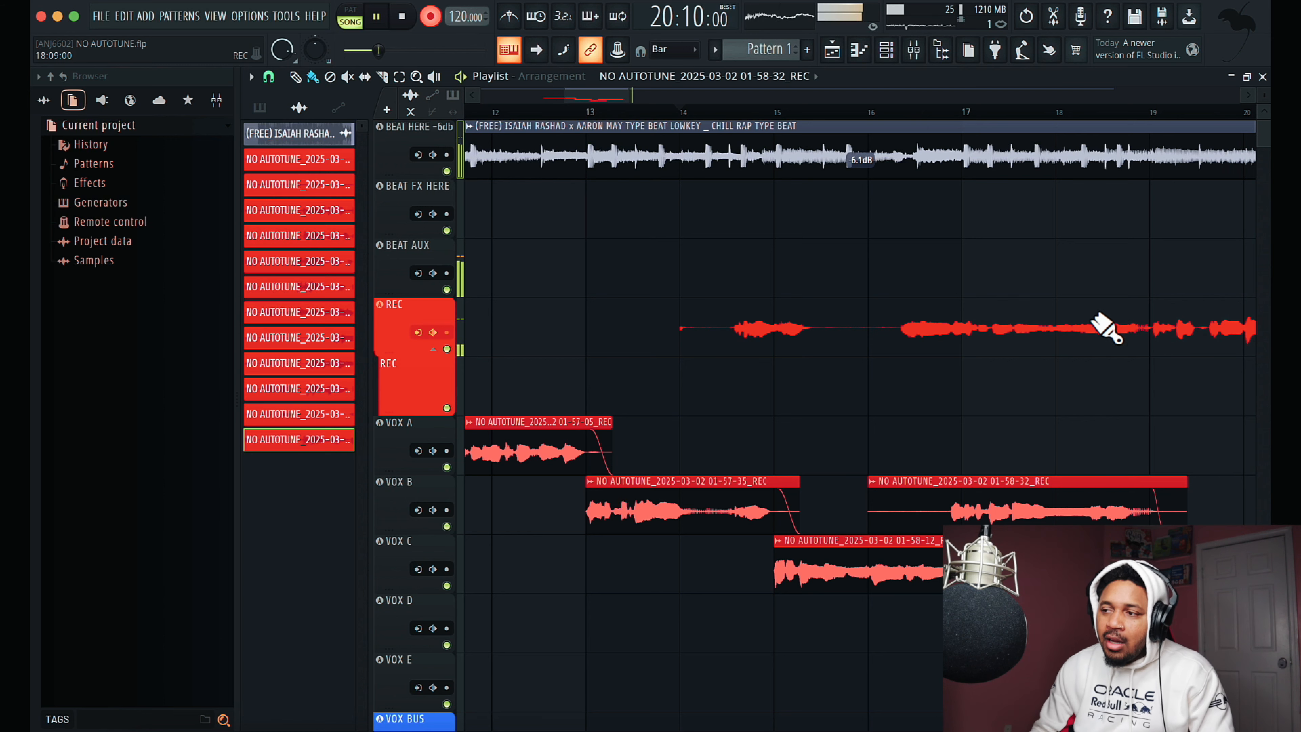
key(space)
- Record the next vocal line on REC from bar 18 and move the finished take to VOX A
key(space)
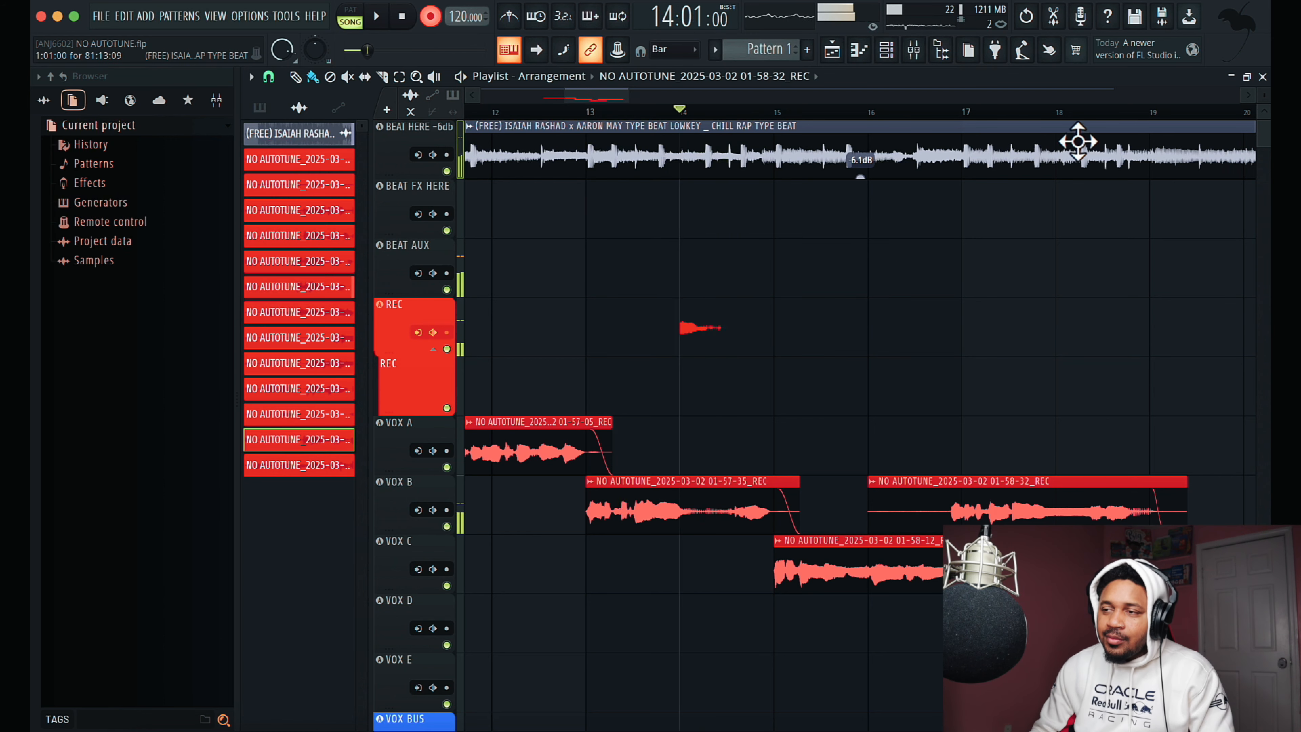
key(space)
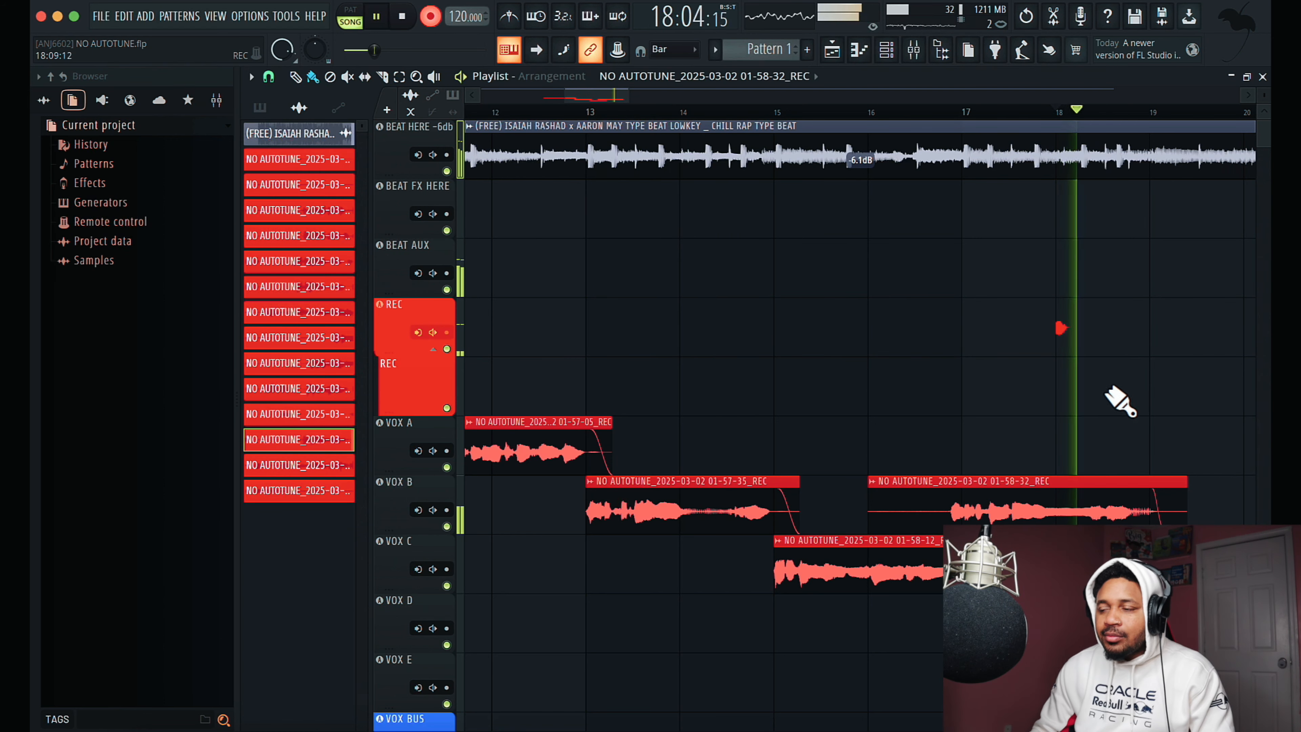
scroll(1105, 387, right, 2)
scroll(1102, 387, left, 3)
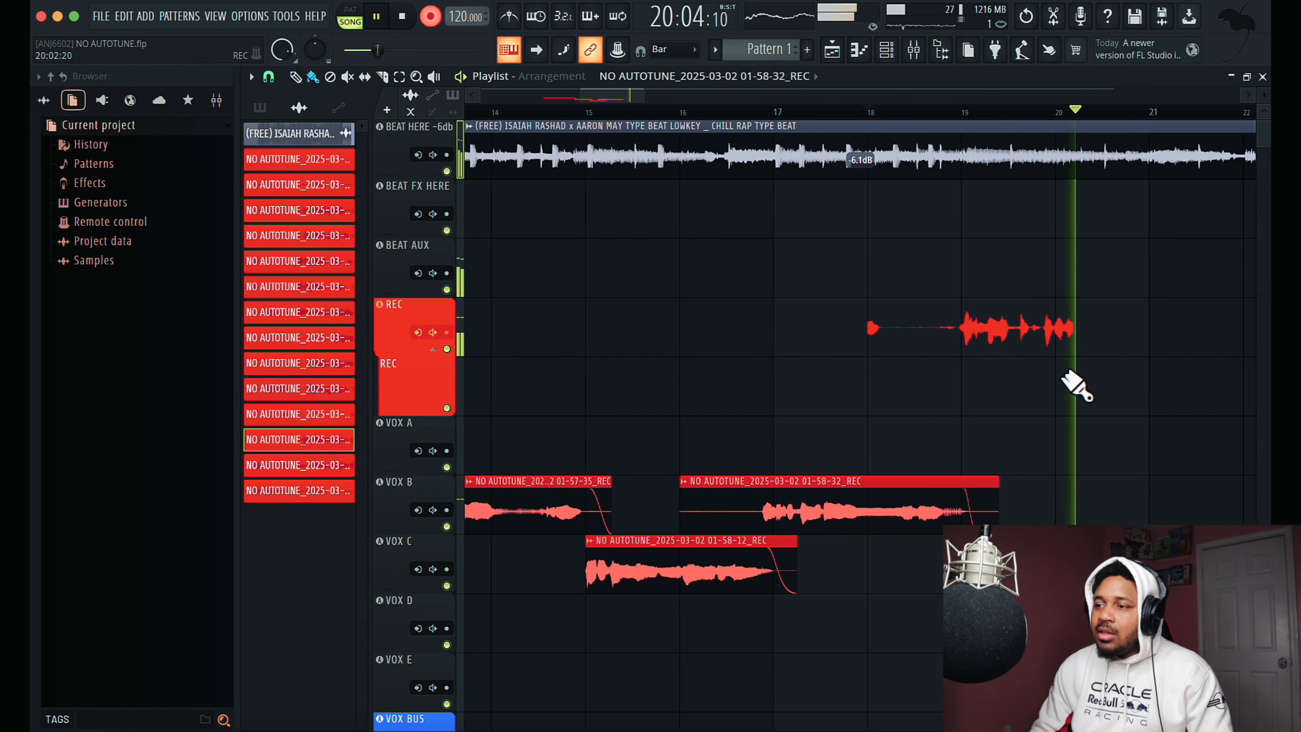
key(space)
key(space)
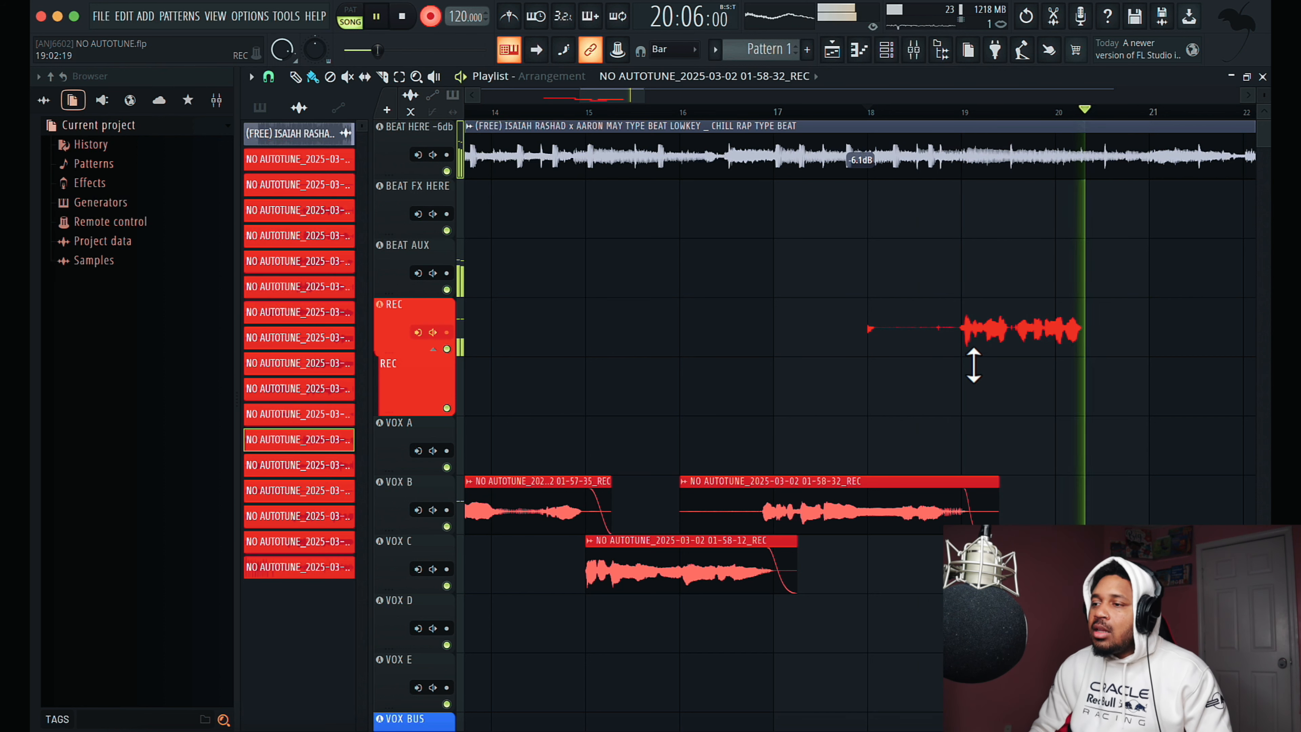
key(space)
drag(990, 423, 987, 482)
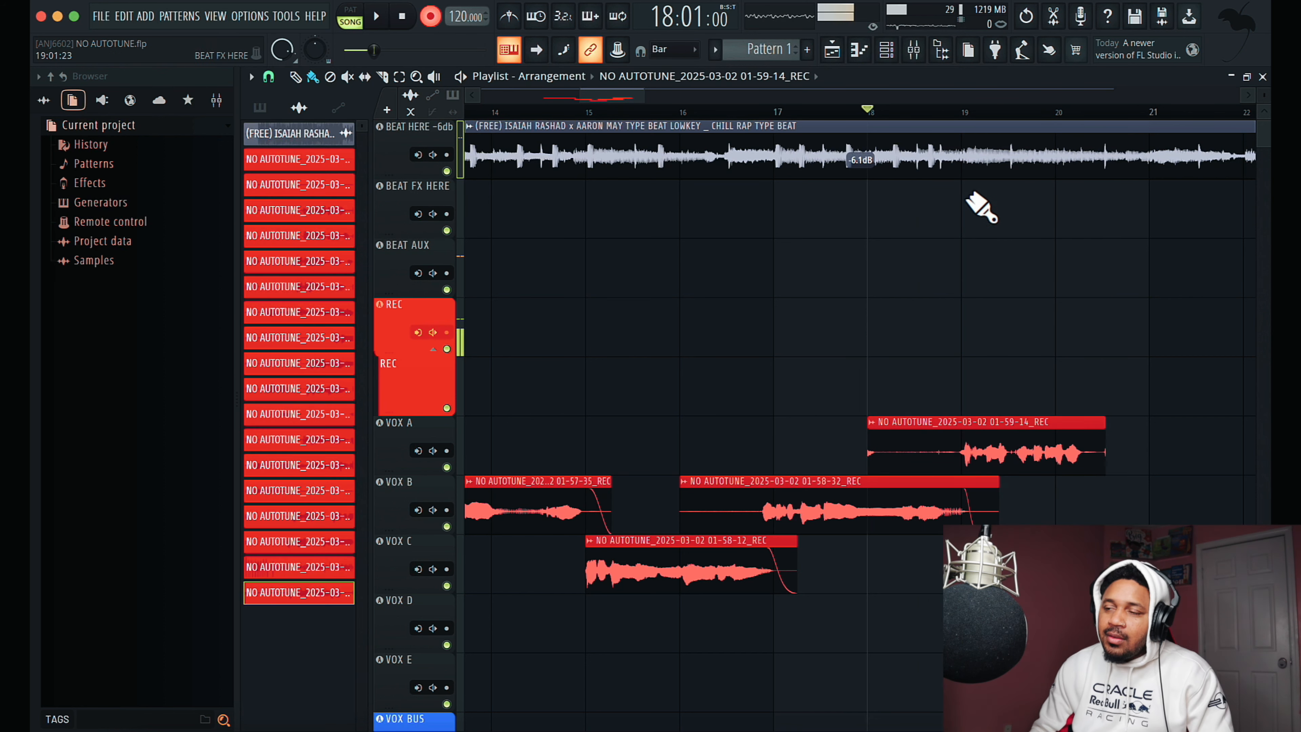
- Record a short vocal take from bar 19 and move it to VOX D
key(space)
- Try to record another vocal take on REC from bar 19, deleting each attempt
key(space)
key(space)
key(space)
drag(1004, 304, 1004, 600)
scroll(922, 384, right, 4)
scroll(922, 384, down, 1)
key(space)
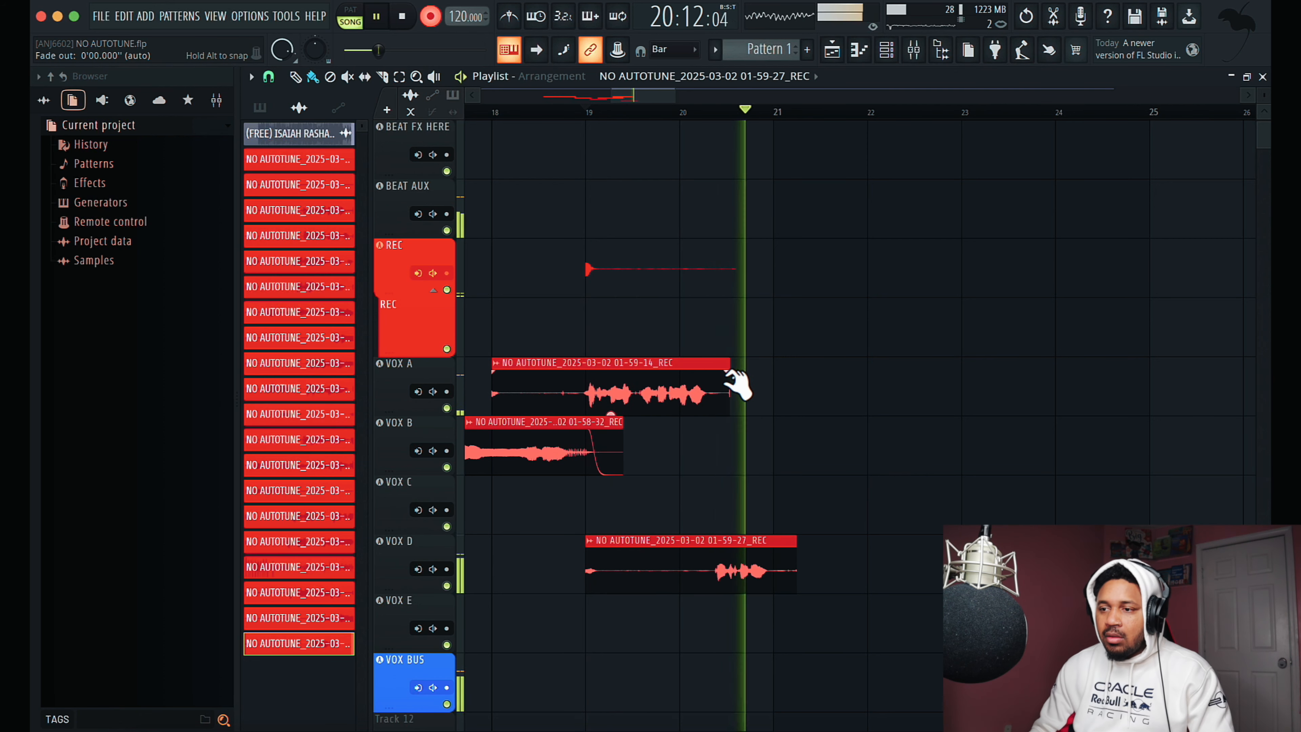
key(space)
right_click(775, 278)
key(space)
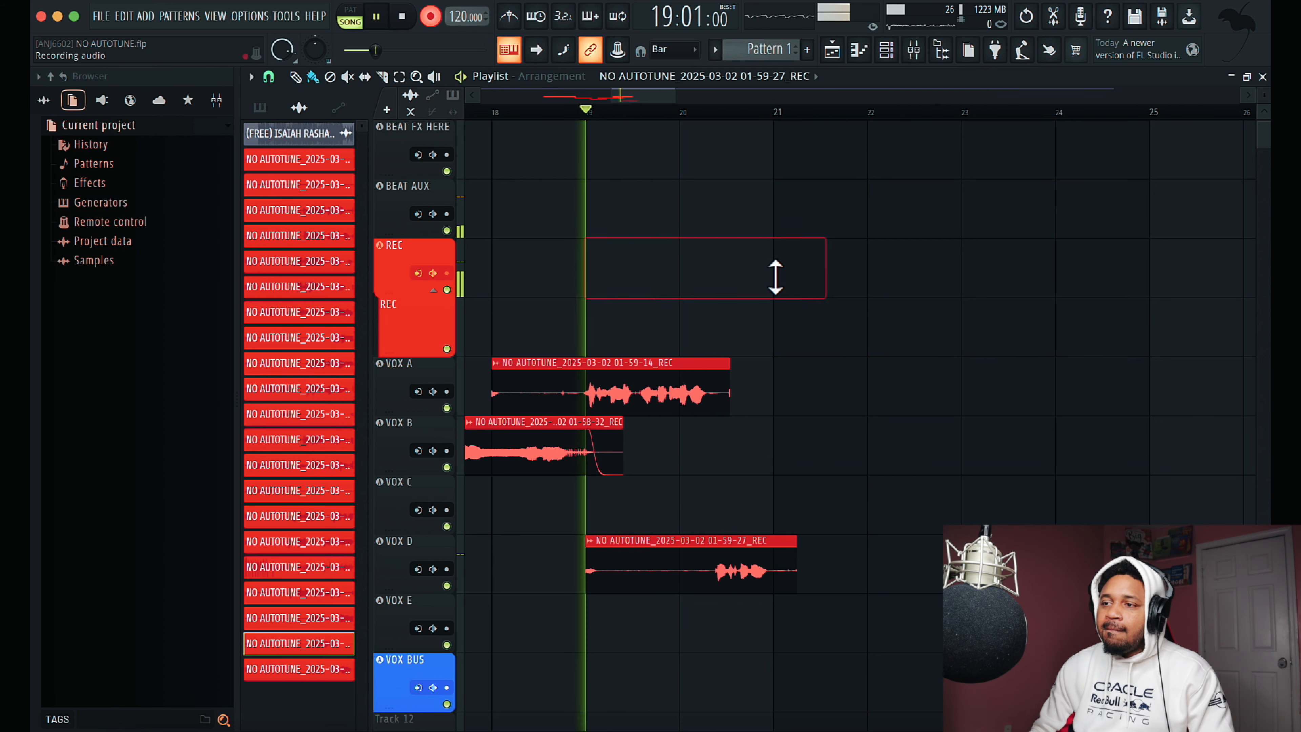
key(space)
right_click(712, 277)
key(space)
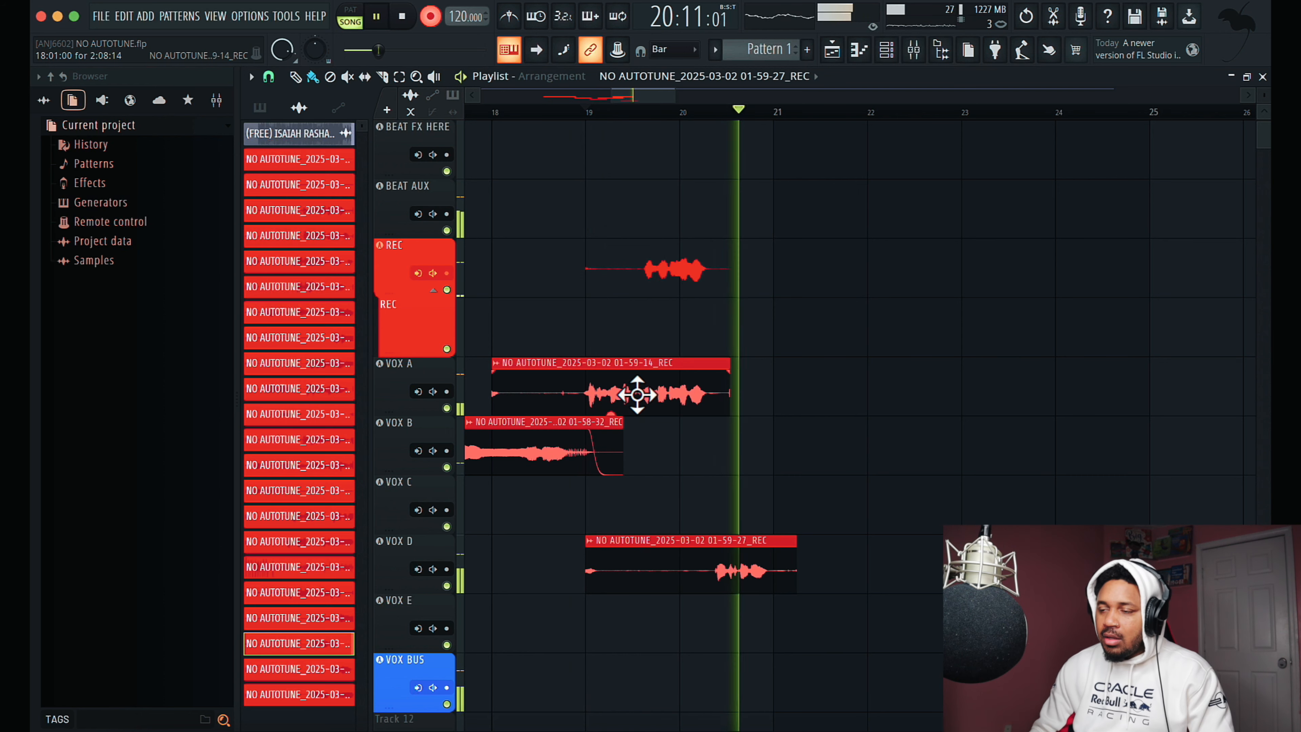
key(space)
right_click(703, 275)
- Record one continuous vocal take on REC from bar 10 and move it to VOX E
drag(619, 95, 567, 107)
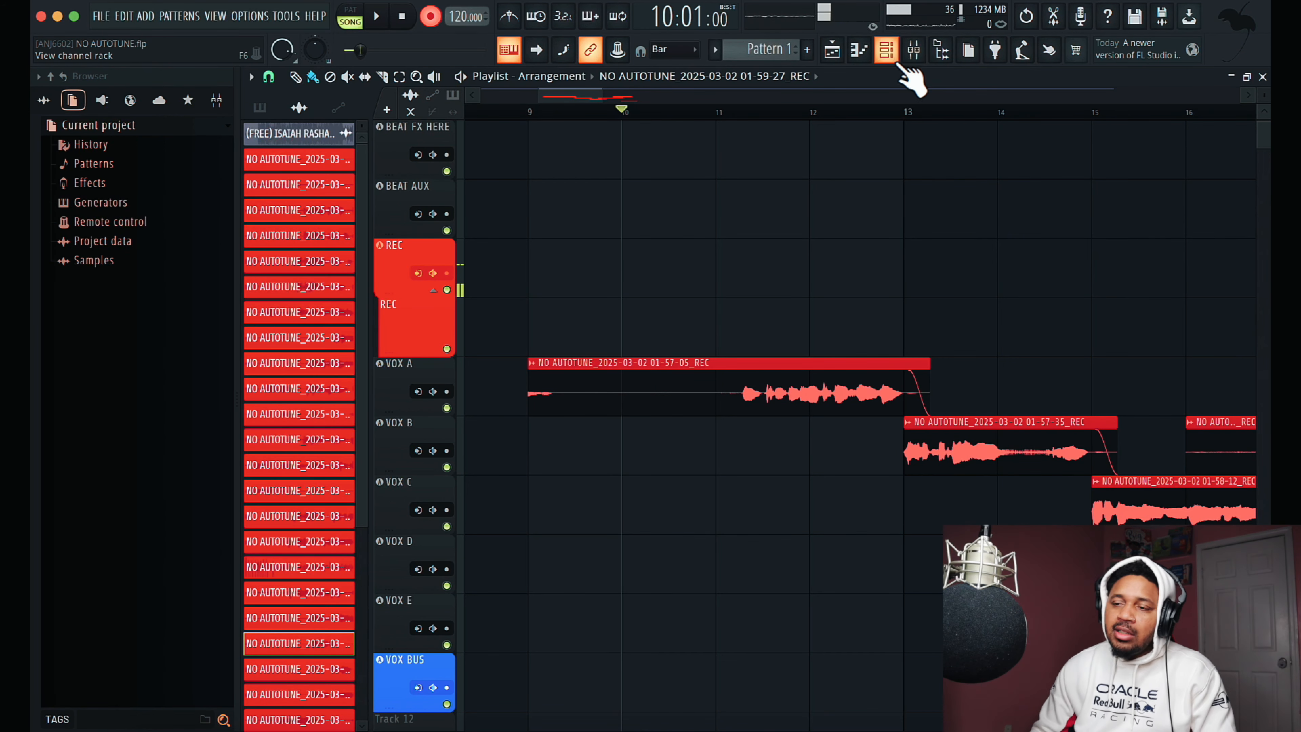
key(space)
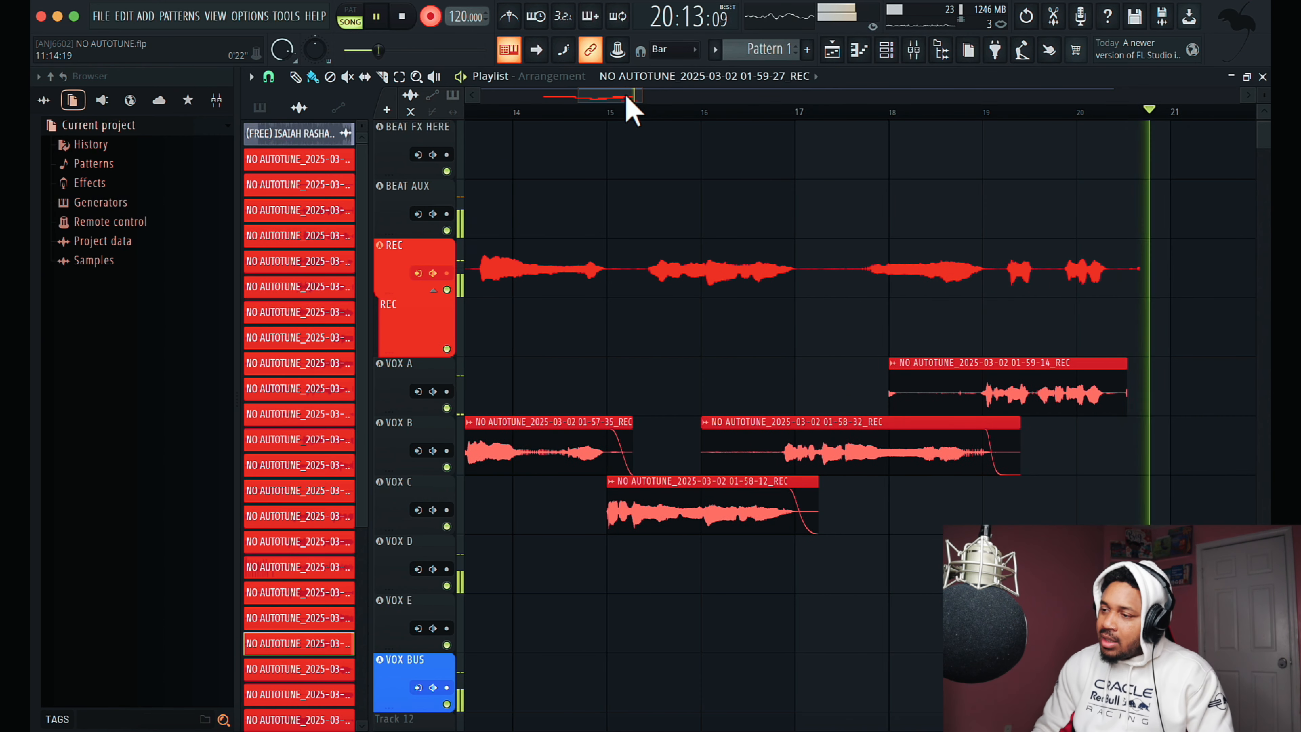
drag(624, 96, 591, 96)
key(space)
drag(835, 274, 813, 644)
- Lower the VOX E clip's gain to -8.5 dB during playback and delete the unwanted take from REC
key(space)
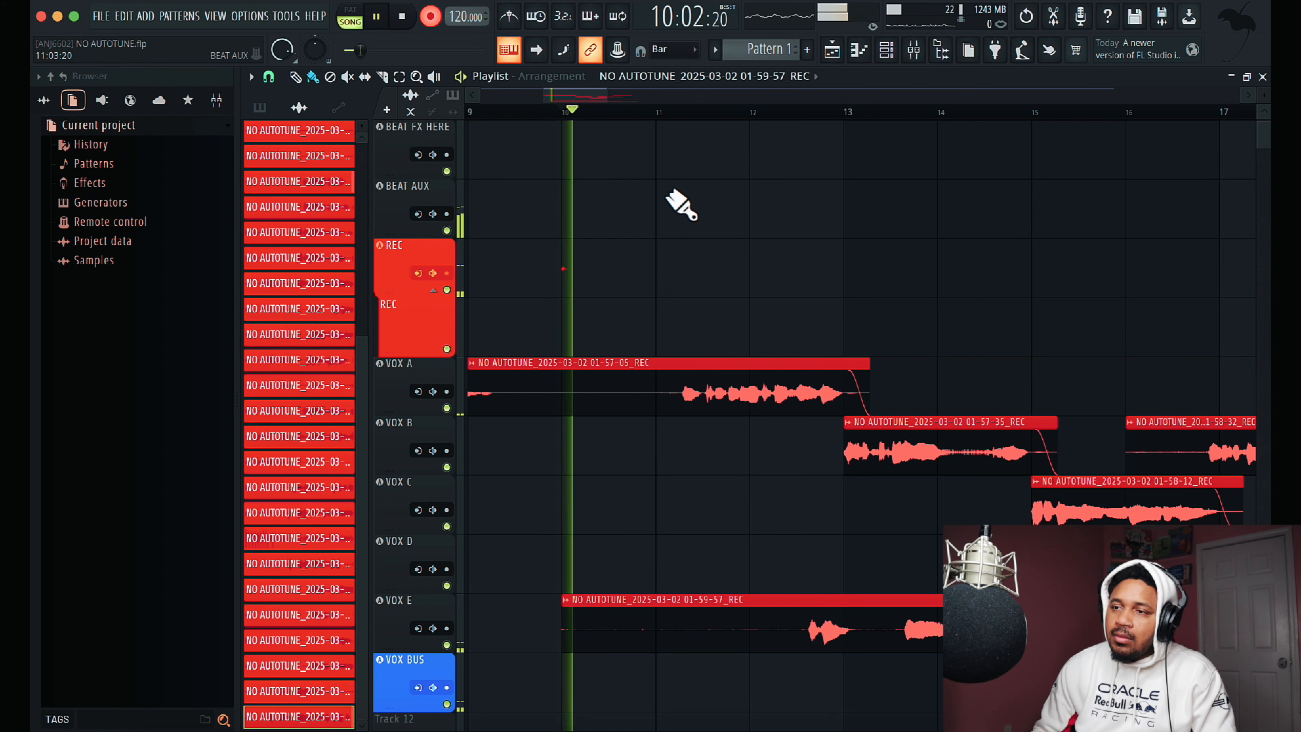
drag(595, 95, 705, 98)
drag(718, 650, 730, 689)
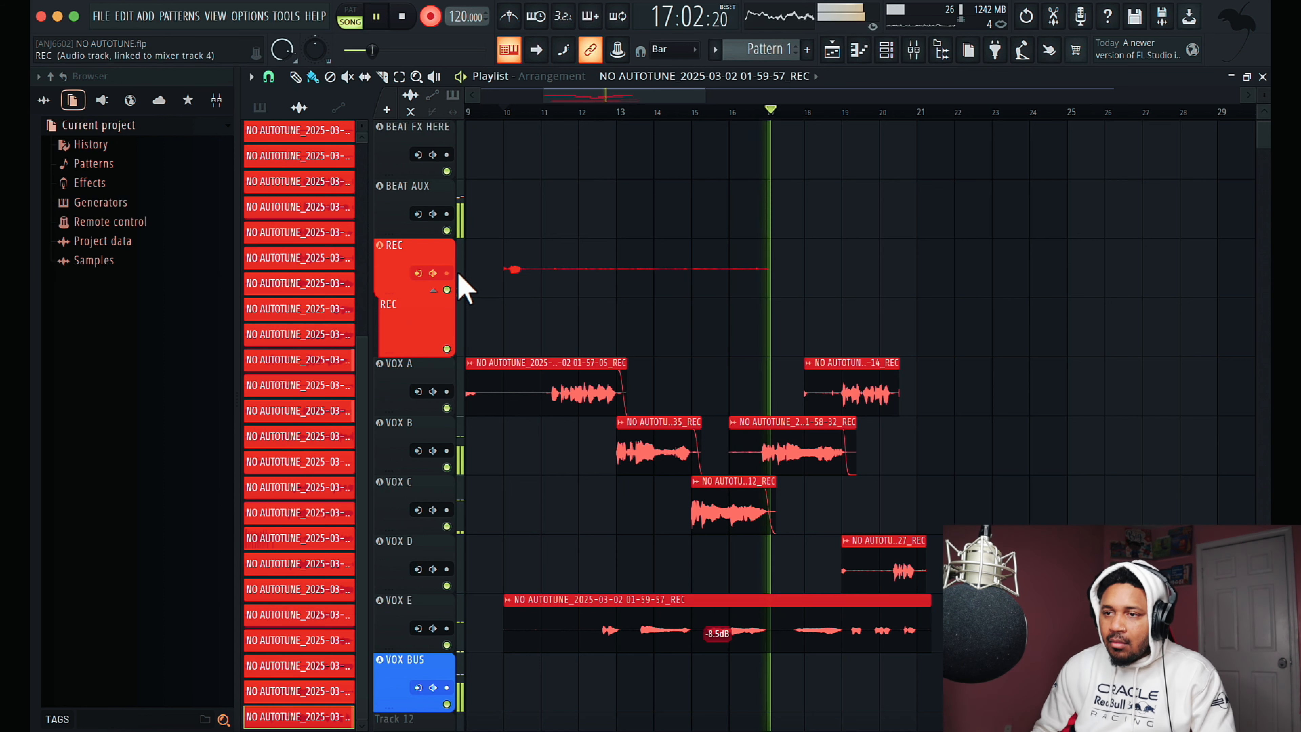
right_click(653, 279)
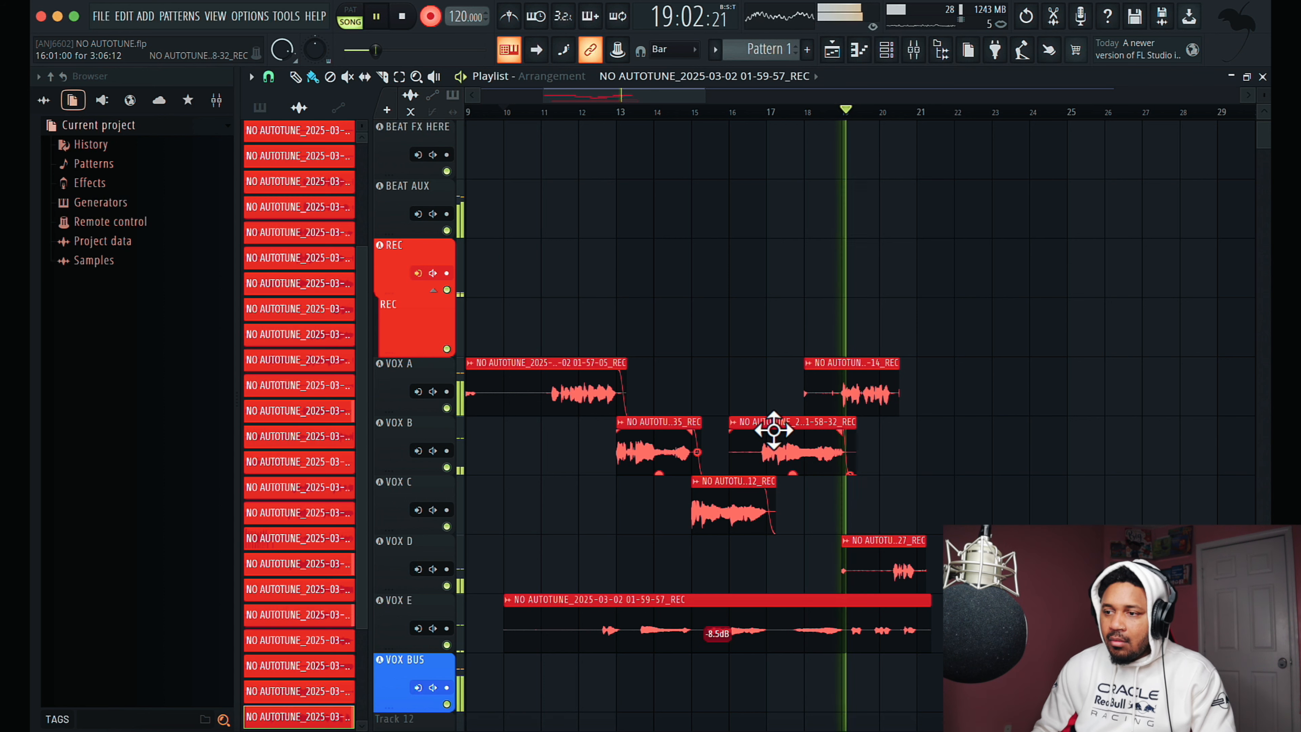
- Trim the start of the VOX D clip to bar 20 and the start of the VOX E clip to bar 11
drag(842, 569, 890, 569)
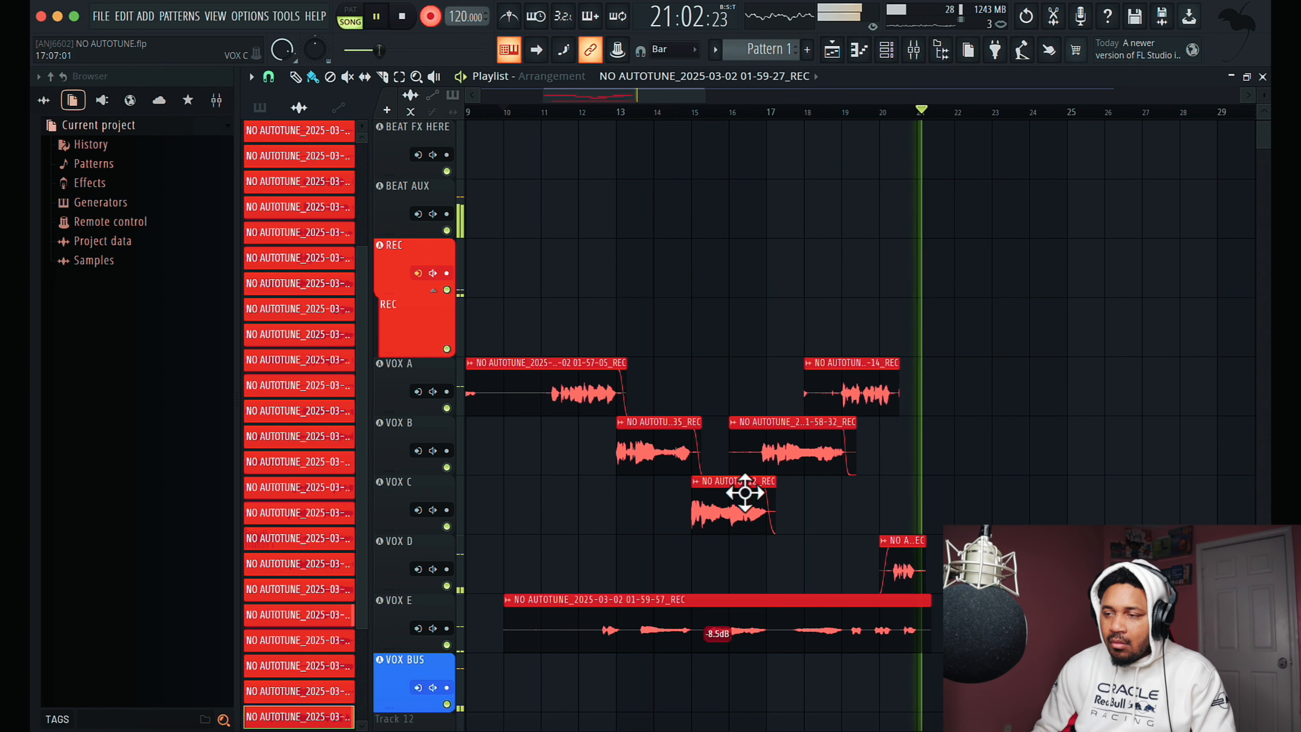
key(space)
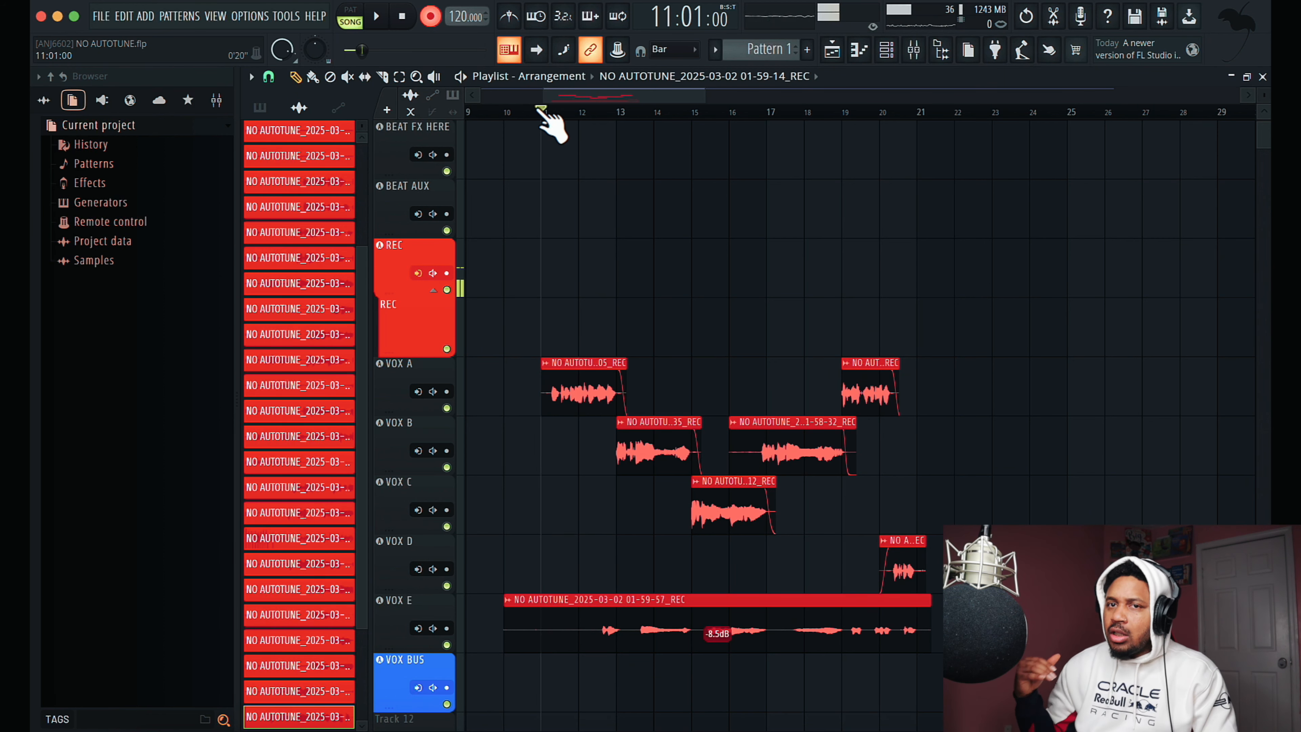
key(space)
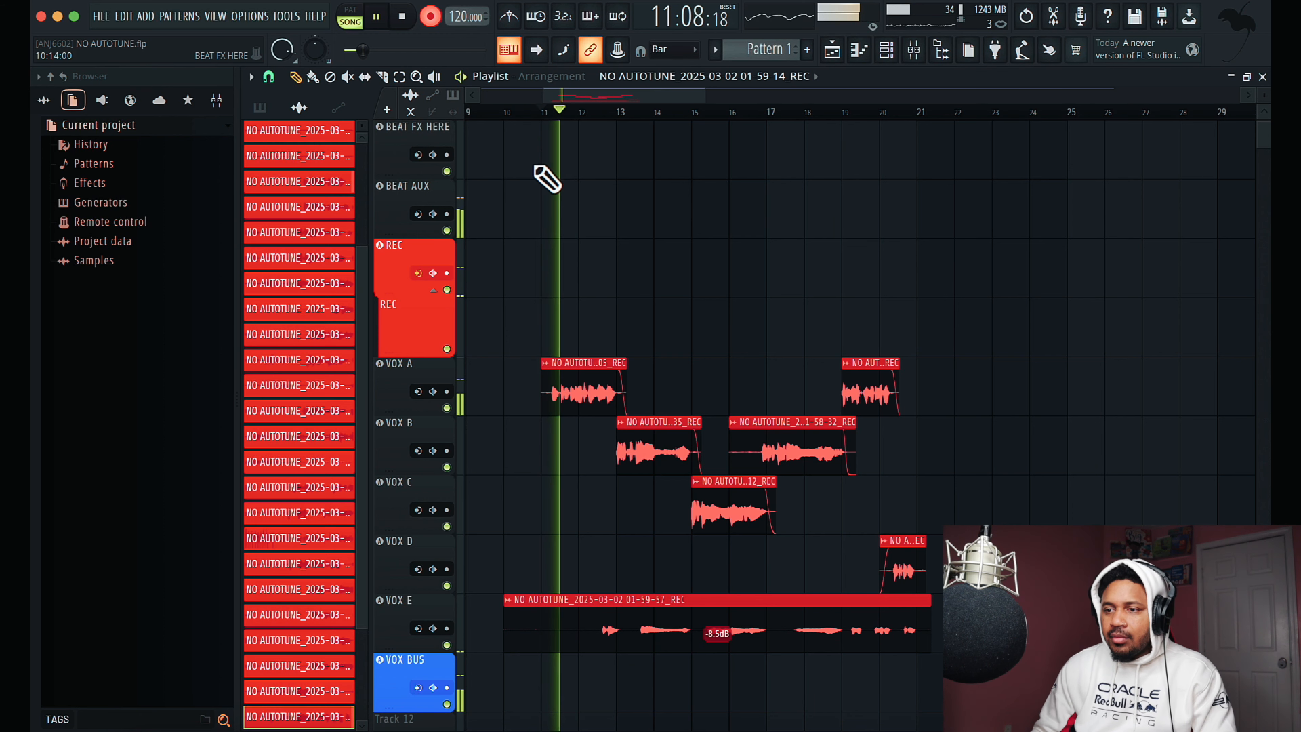
drag(504, 633, 540, 634)
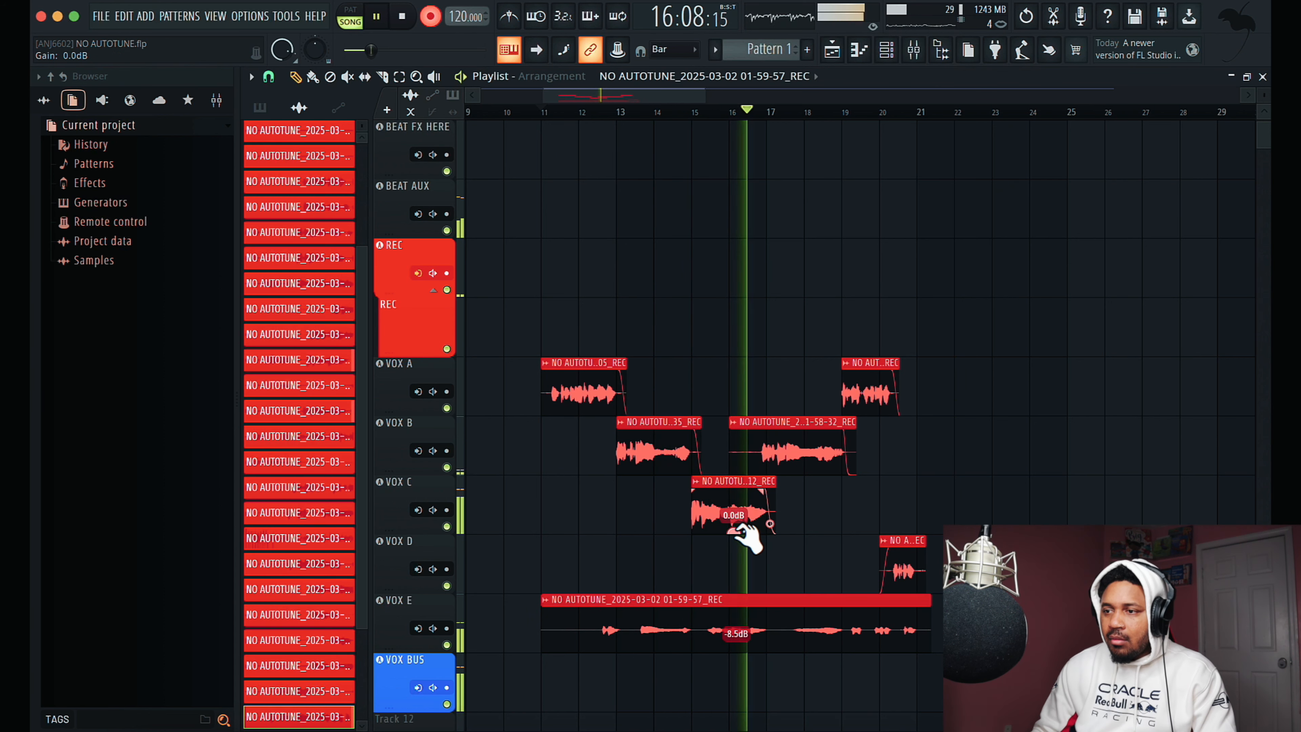
- Replay the arrangement from bar 11 and check the vocal levels in the mixer on VOX BUS, VOX A and VOX B
click(914, 50)
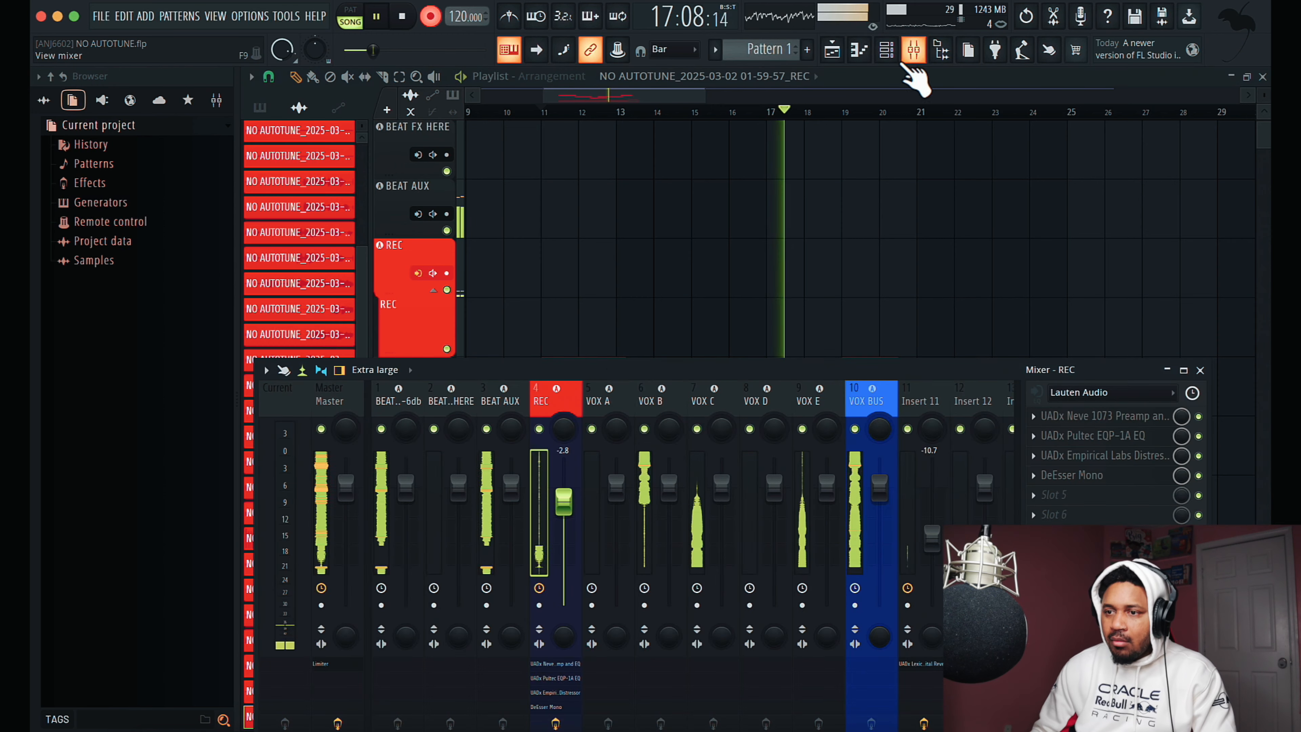
click(869, 414)
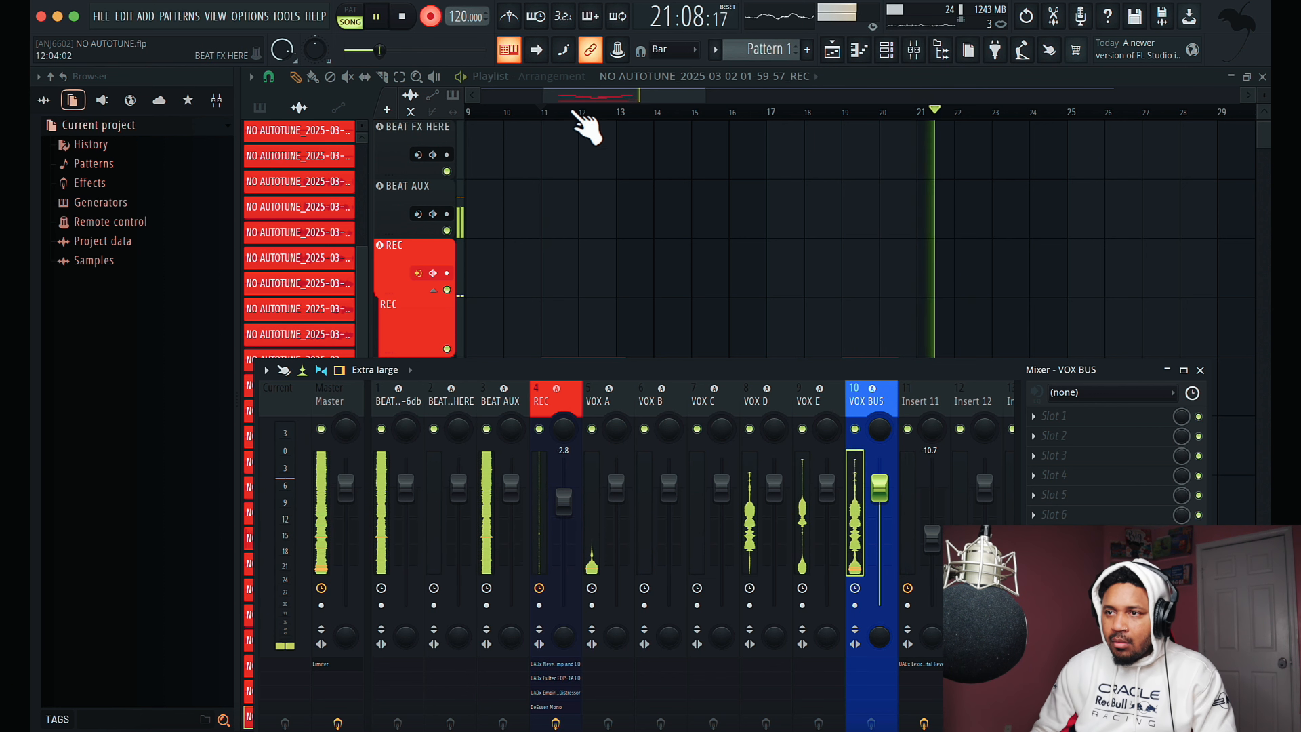
click(550, 110)
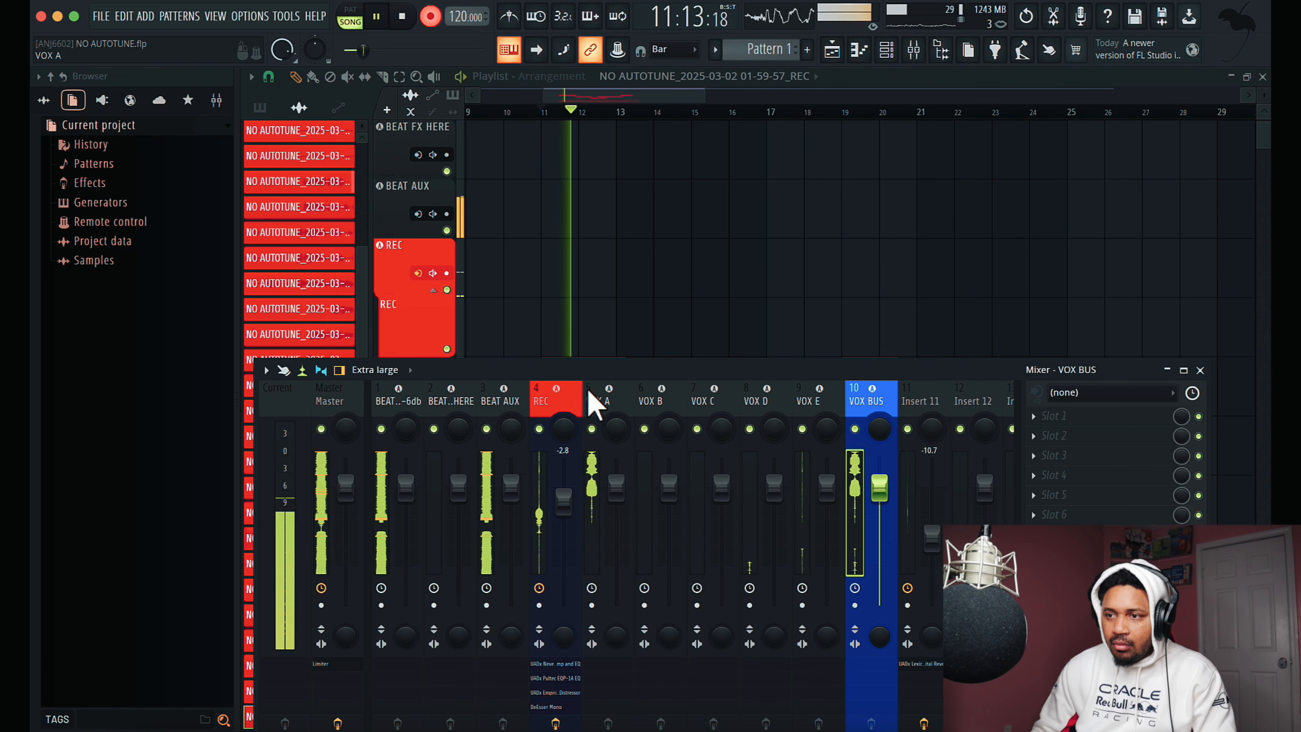
click(597, 402)
click(664, 408)
click(914, 50)
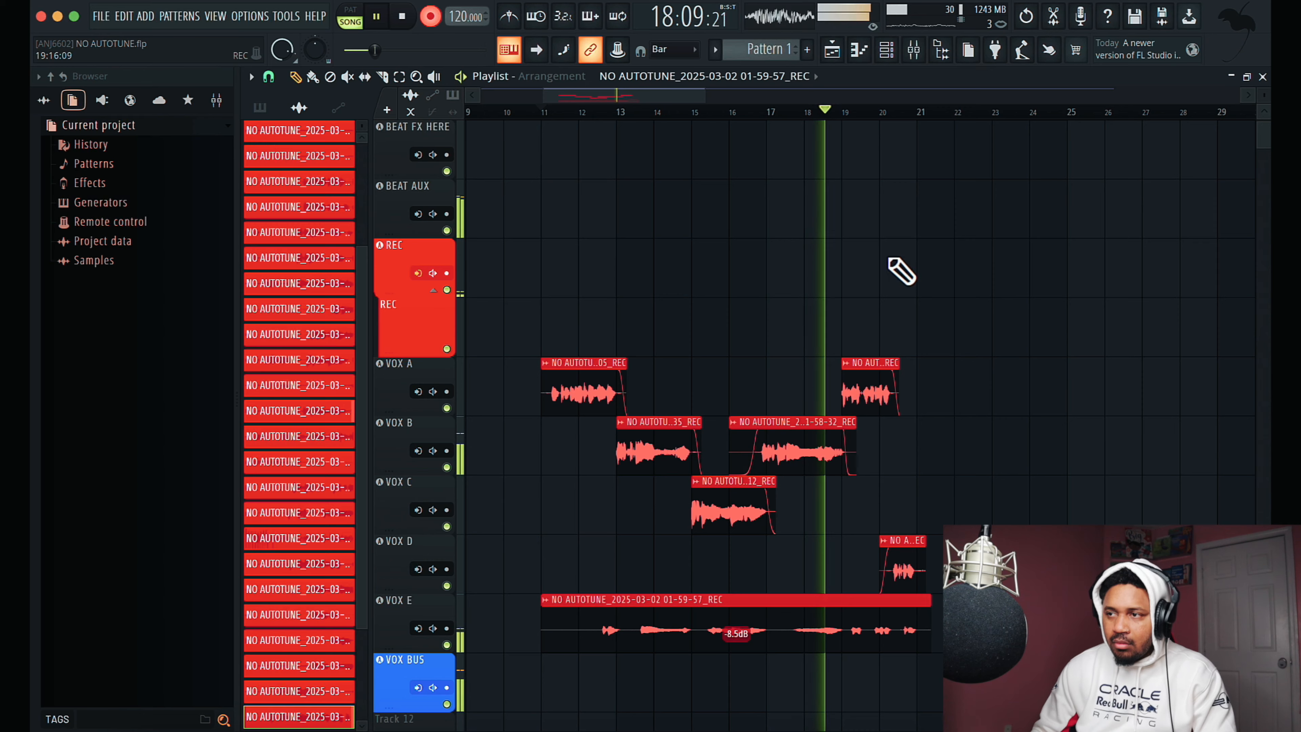
- Set the send level from VOX BUS to Insert 11 to 44% in the mixer
click(915, 50)
click(882, 420)
drag(936, 372, 886, 241)
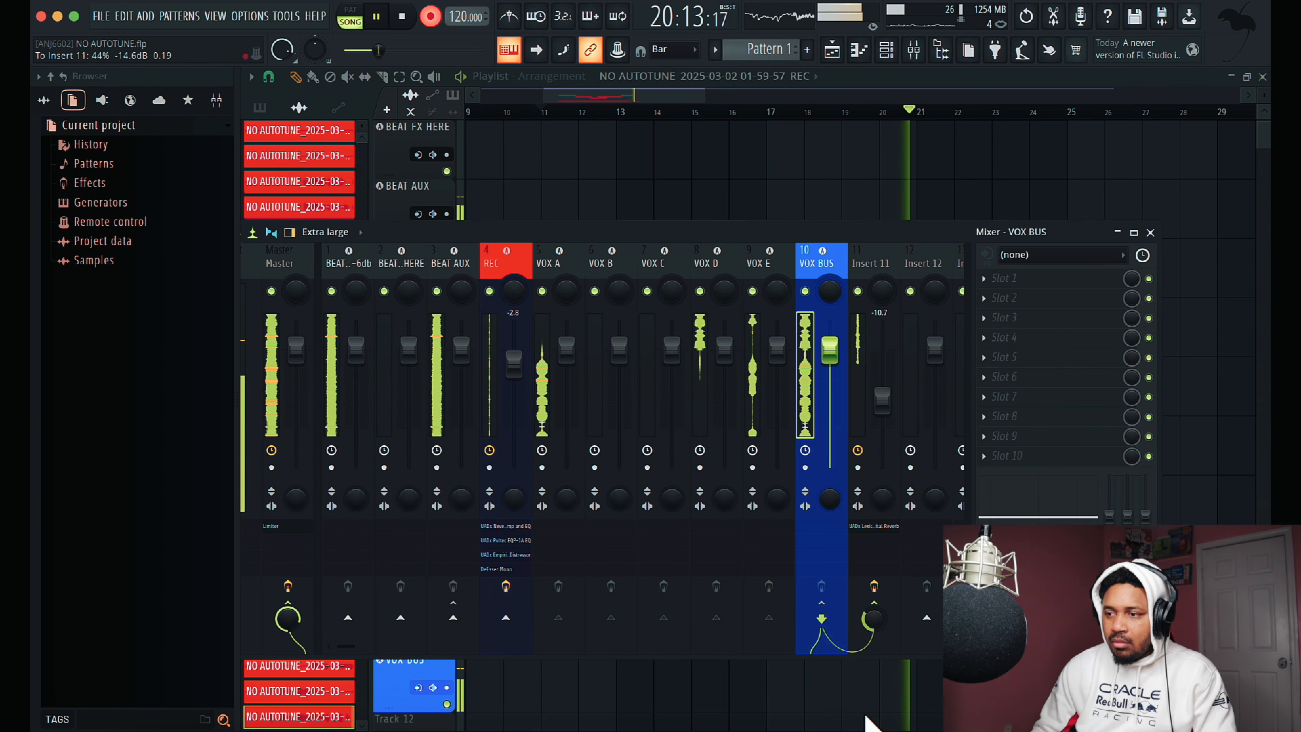
- Load the C4 Stereo multiband processor into the first effect slot of VOX BUS
drag(738, 233, 748, 424)
click(994, 469)
mouse_move(1020, 351)
scroll(568, 360, down, 1)
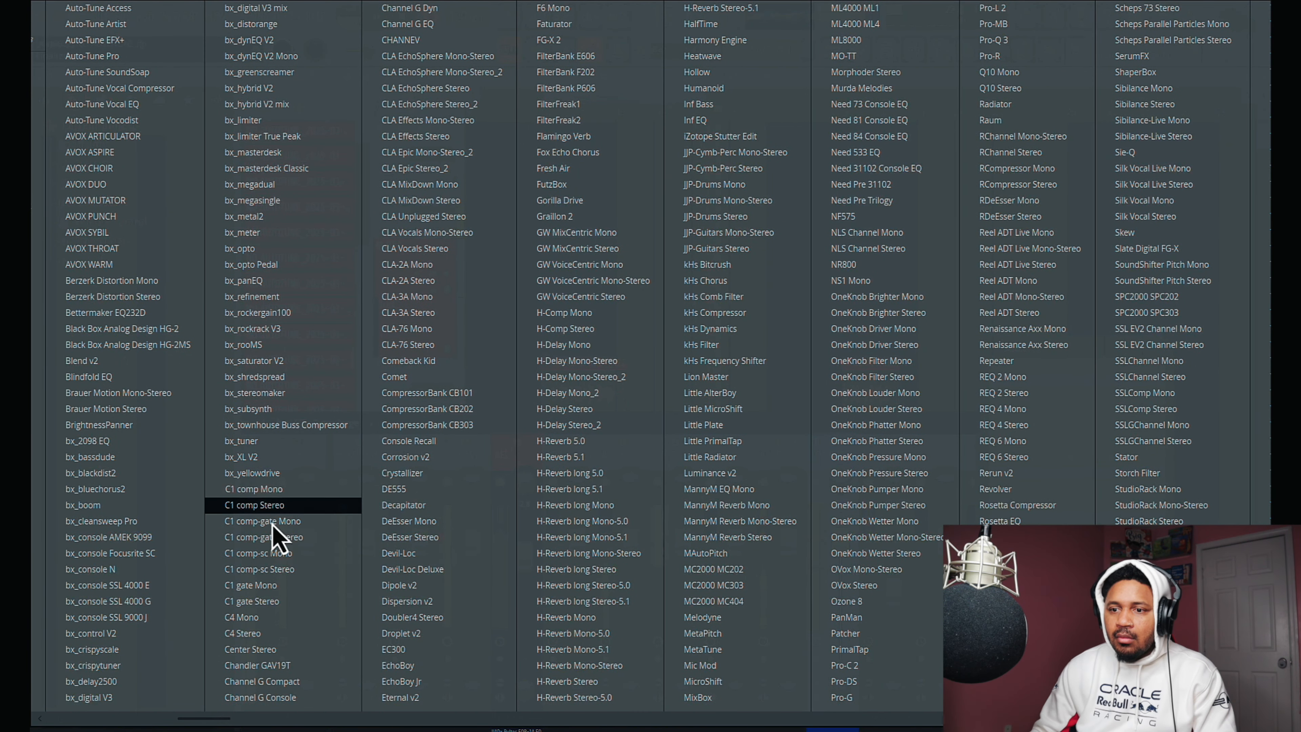
click(274, 633)
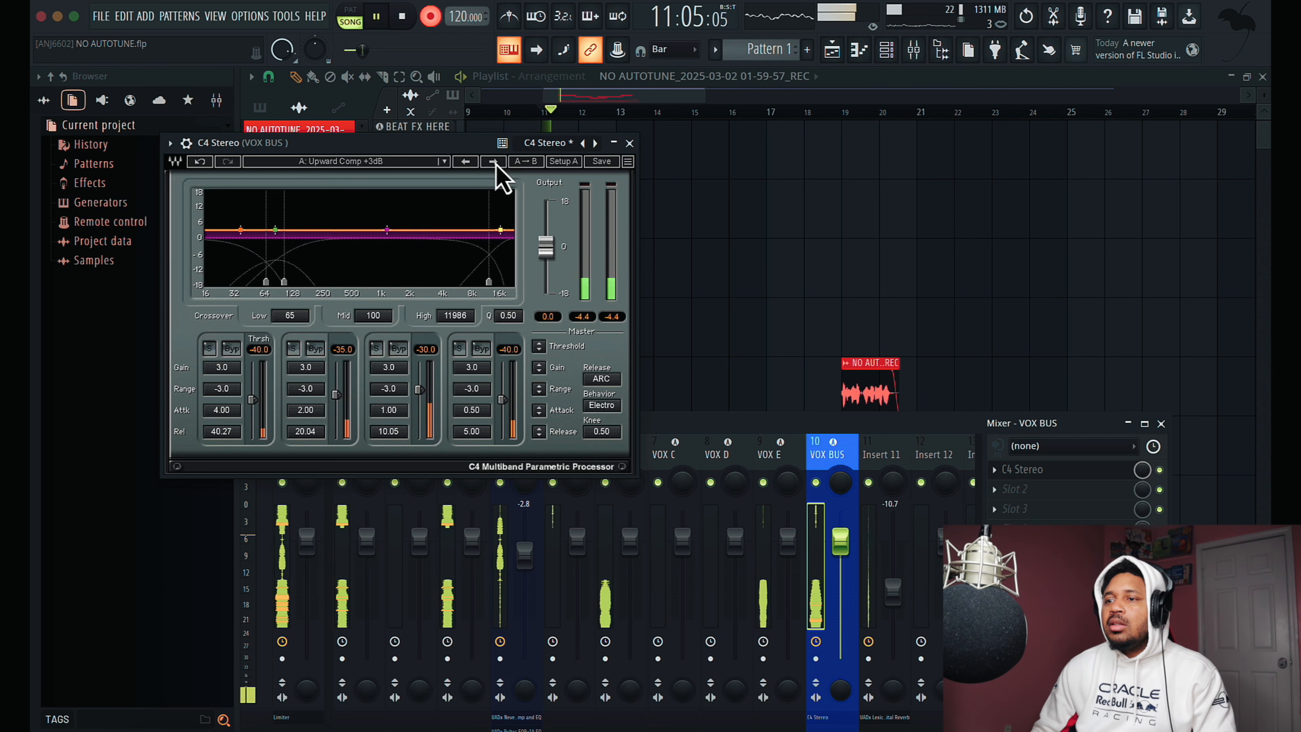
- Try C4 Stereo presets up to Pop vocal and set the VOX BUS send to Insert 11 to 32%
click(493, 161)
click(493, 161)
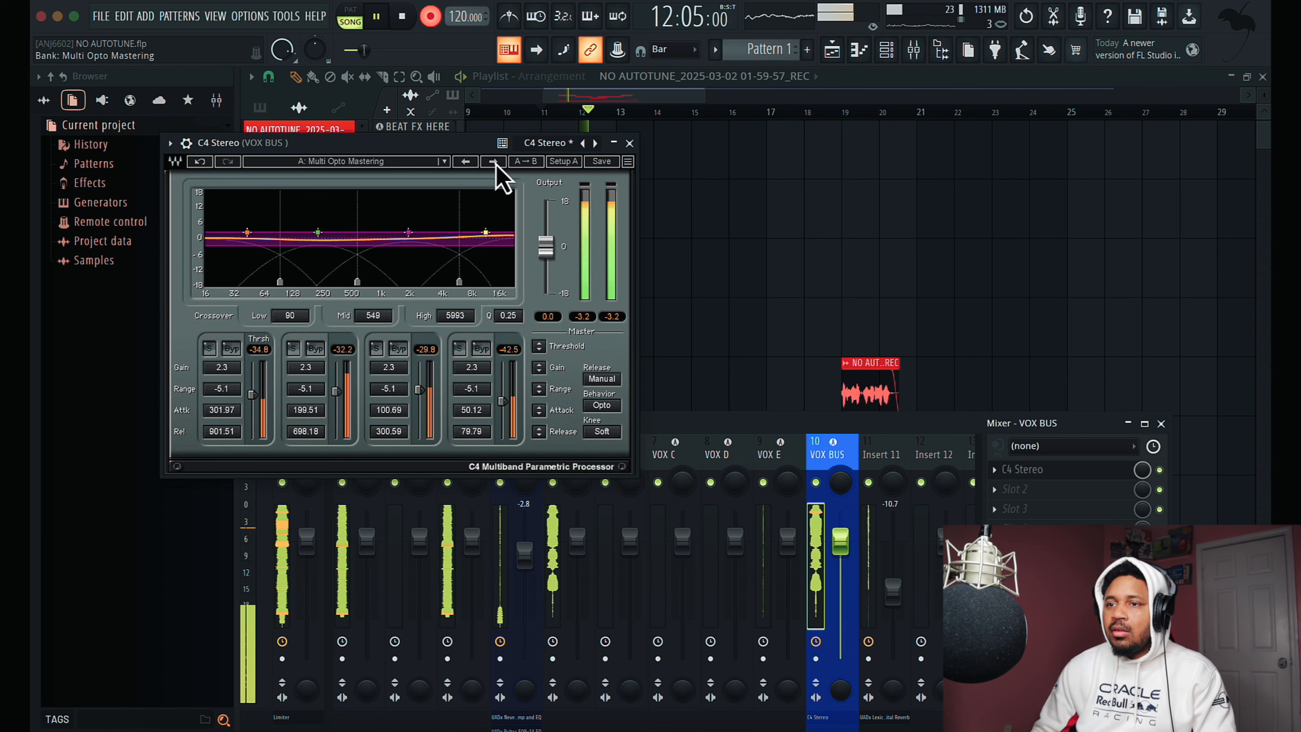
click(493, 161)
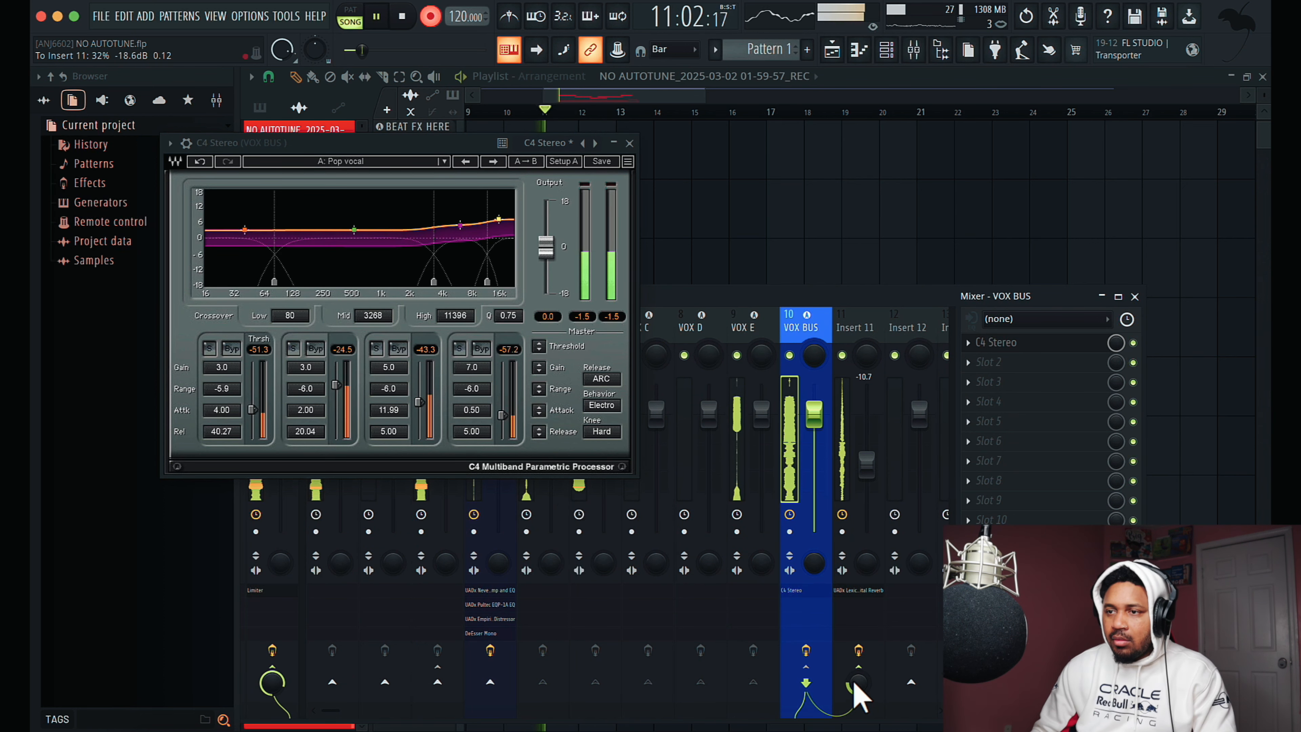
- Audition further C4 Stereo presets during playback, settle on Pensado B Shouldabeen and close the plugin
click(493, 161)
click(493, 161)
click(492, 161)
click(493, 160)
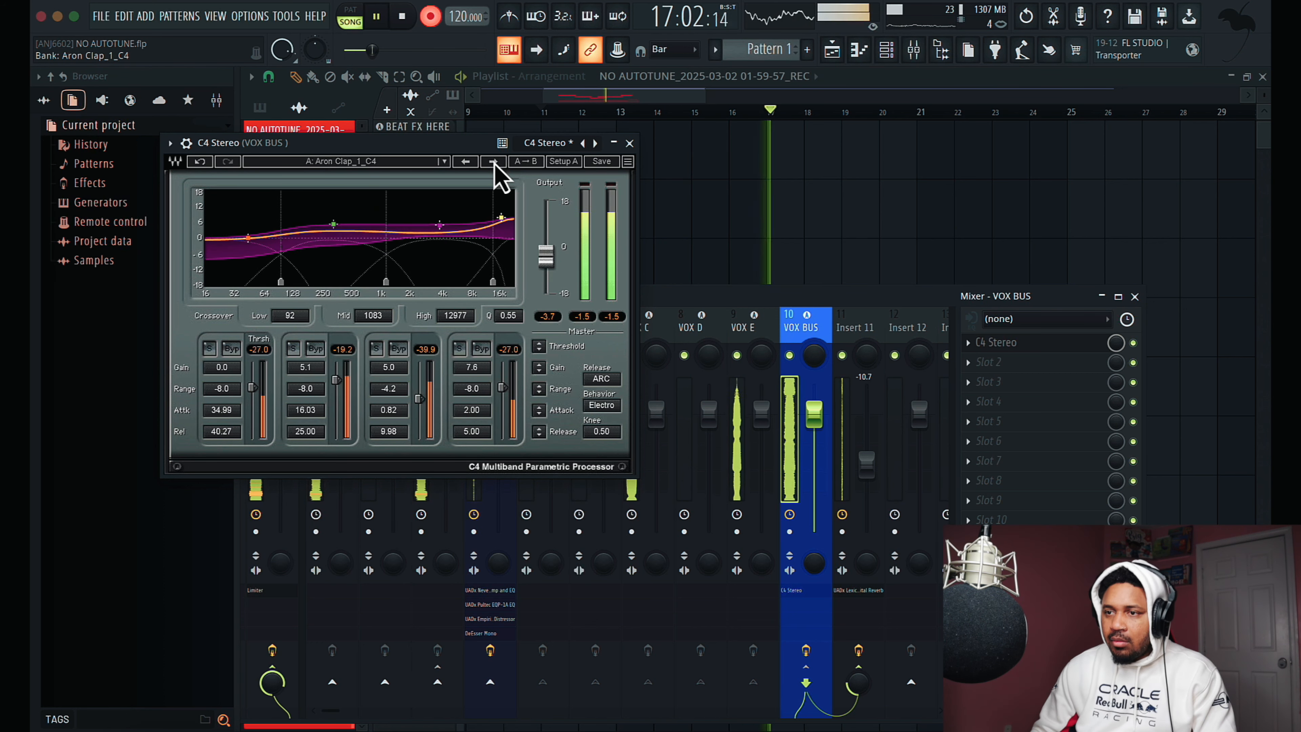
click(493, 161)
click(493, 161)
click(493, 161)
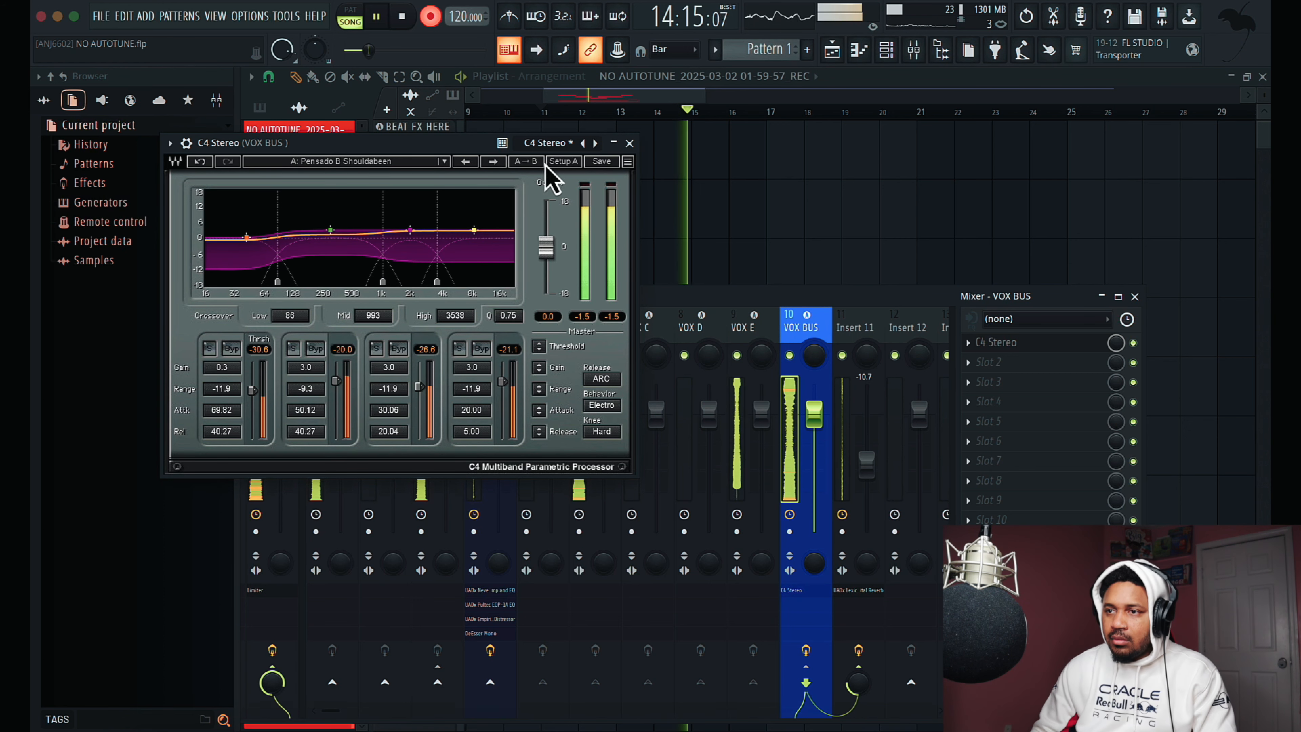
click(629, 143)
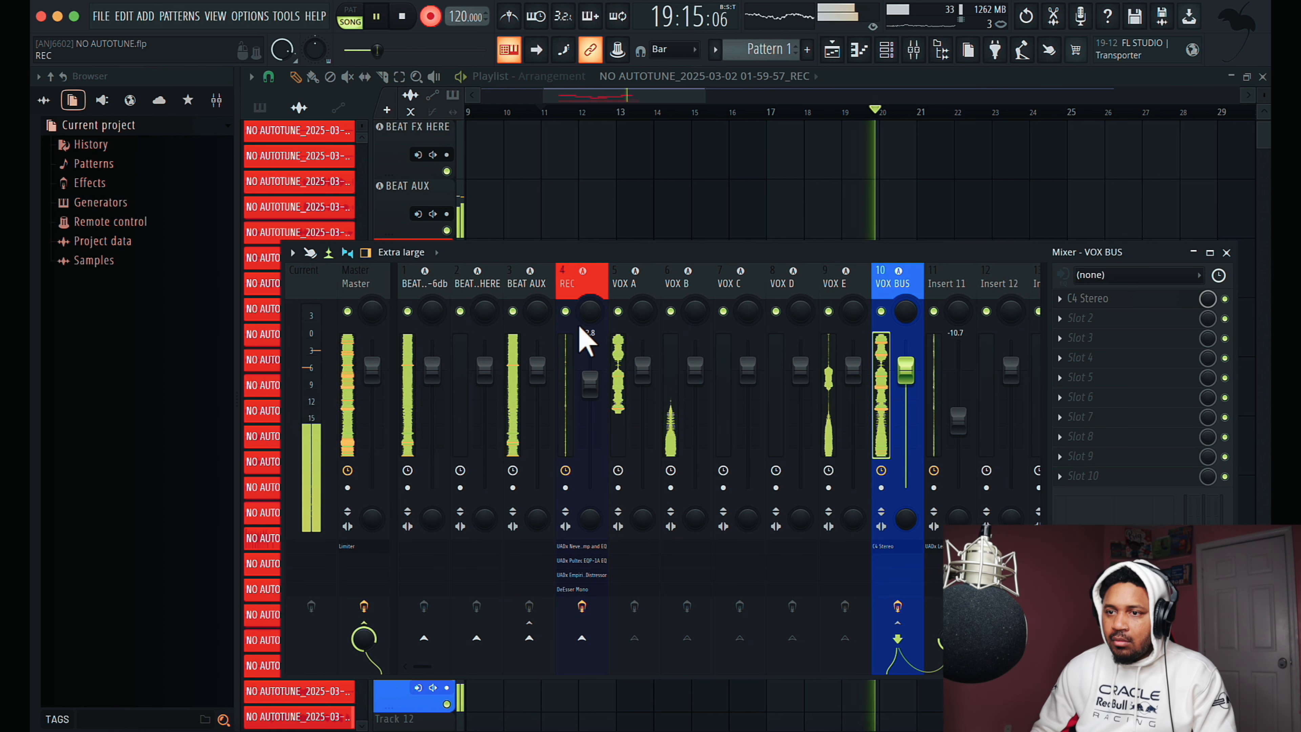
- Lower the gain of the second VOX A clip at bar 19 to -2.0 dB and replay from bar 11
click(646, 105)
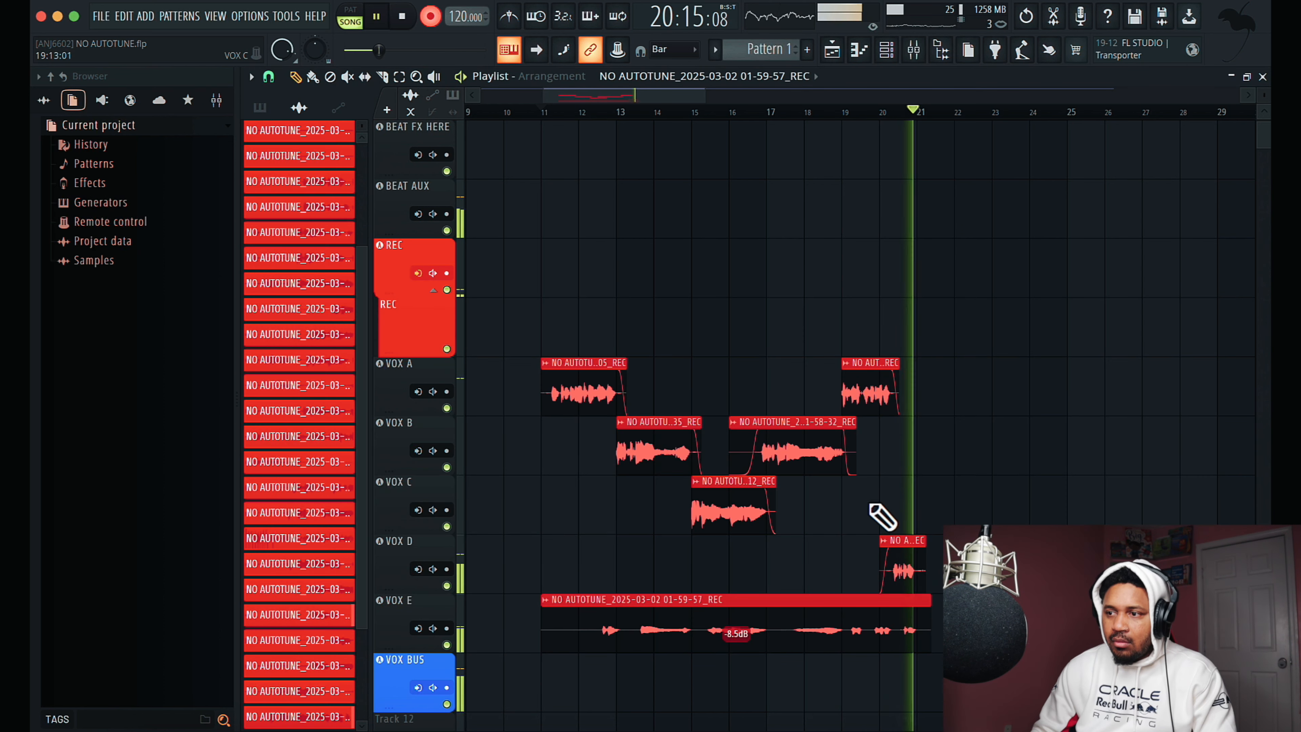
drag(872, 411, 877, 427)
click(552, 111)
- Balance the mix by setting VOX BUS to -2.4 dB and the BEAT HERE -6db track to -2.3 dB
click(914, 51)
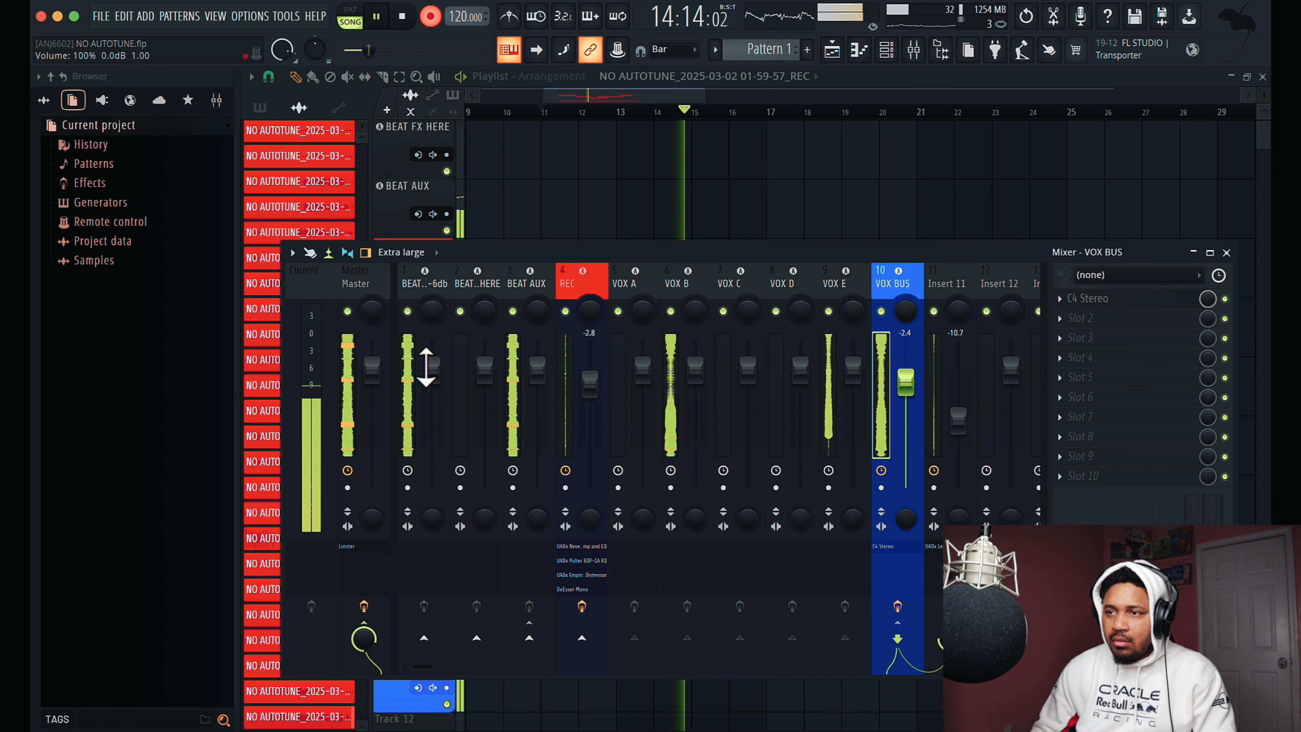
drag(436, 379, 435, 383)
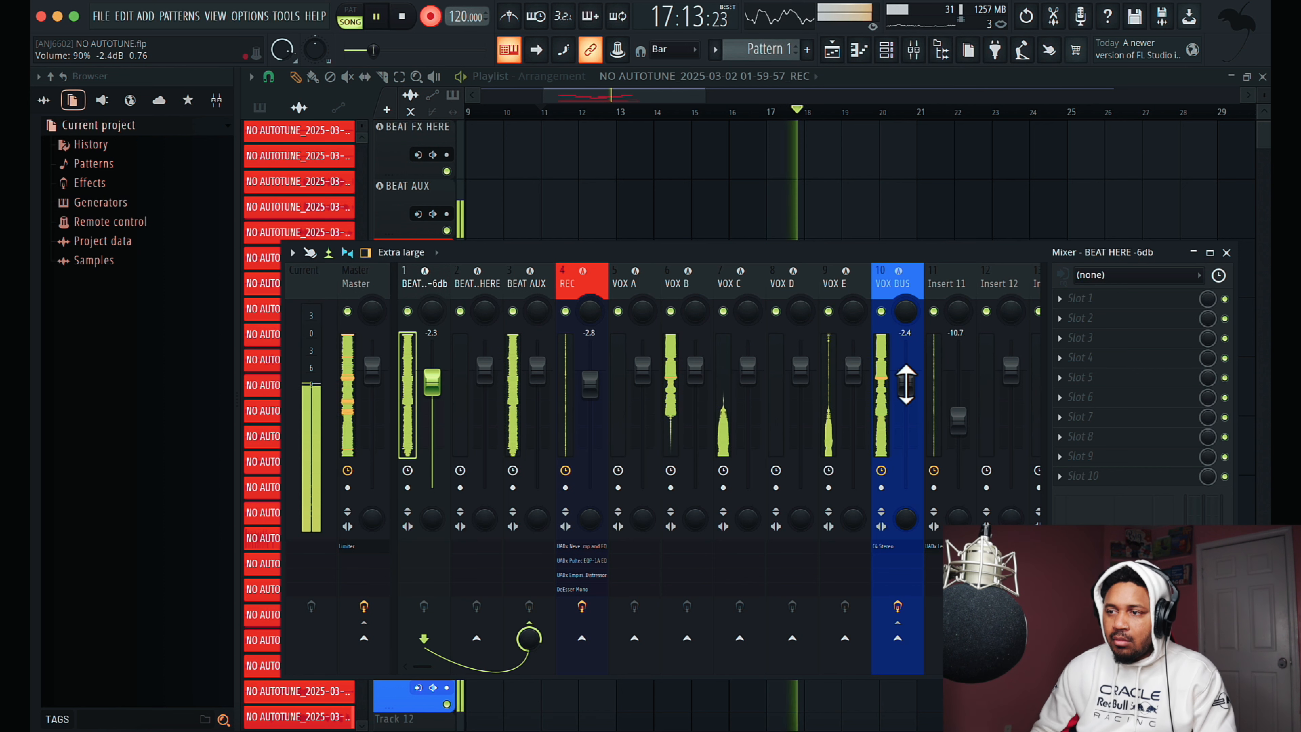
click(683, 101)
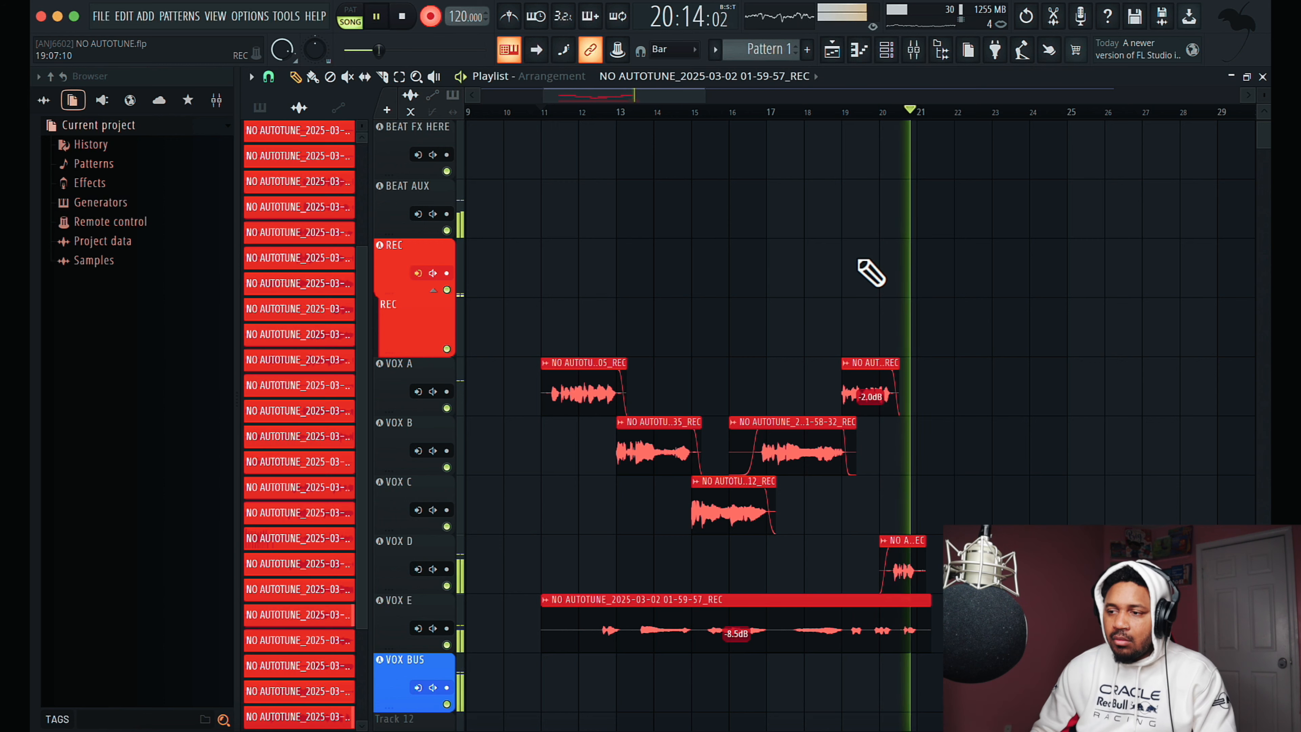
- Return the playhead to bar 11 and bring the mixer into full view to review all tracks
click(540, 112)
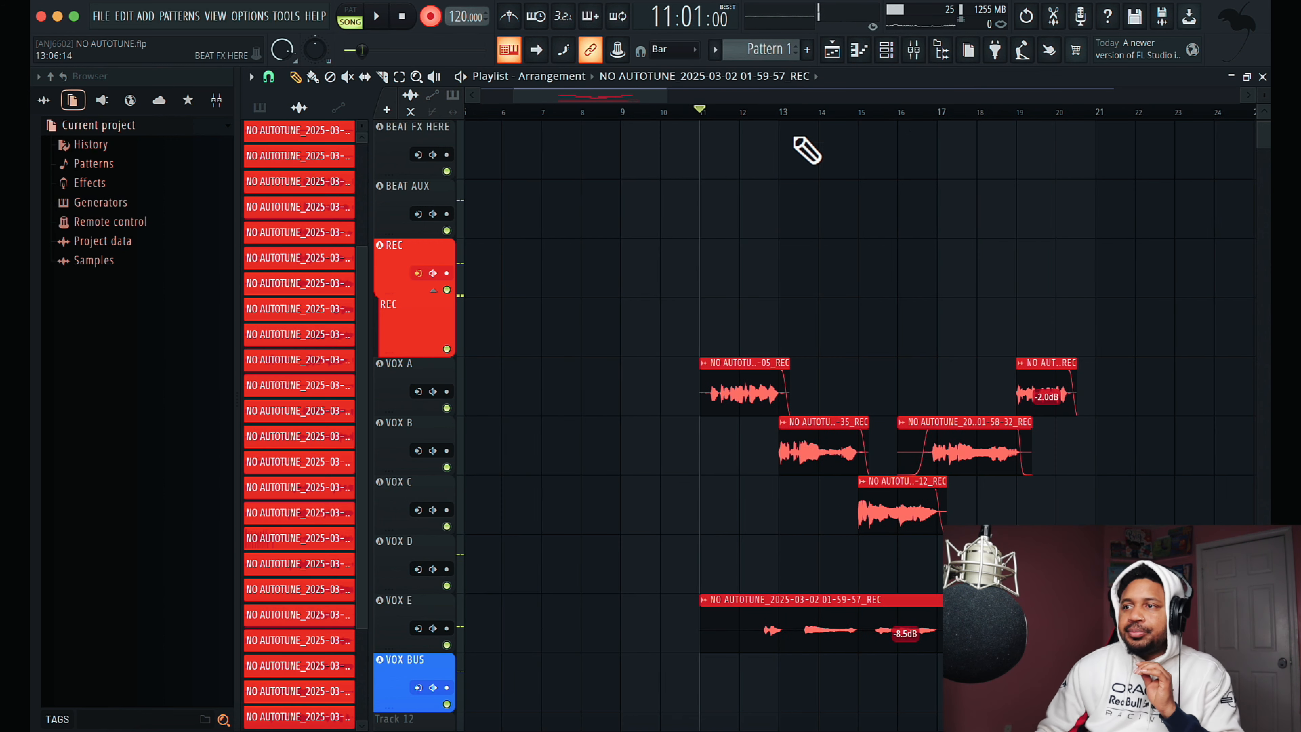
click(916, 51)
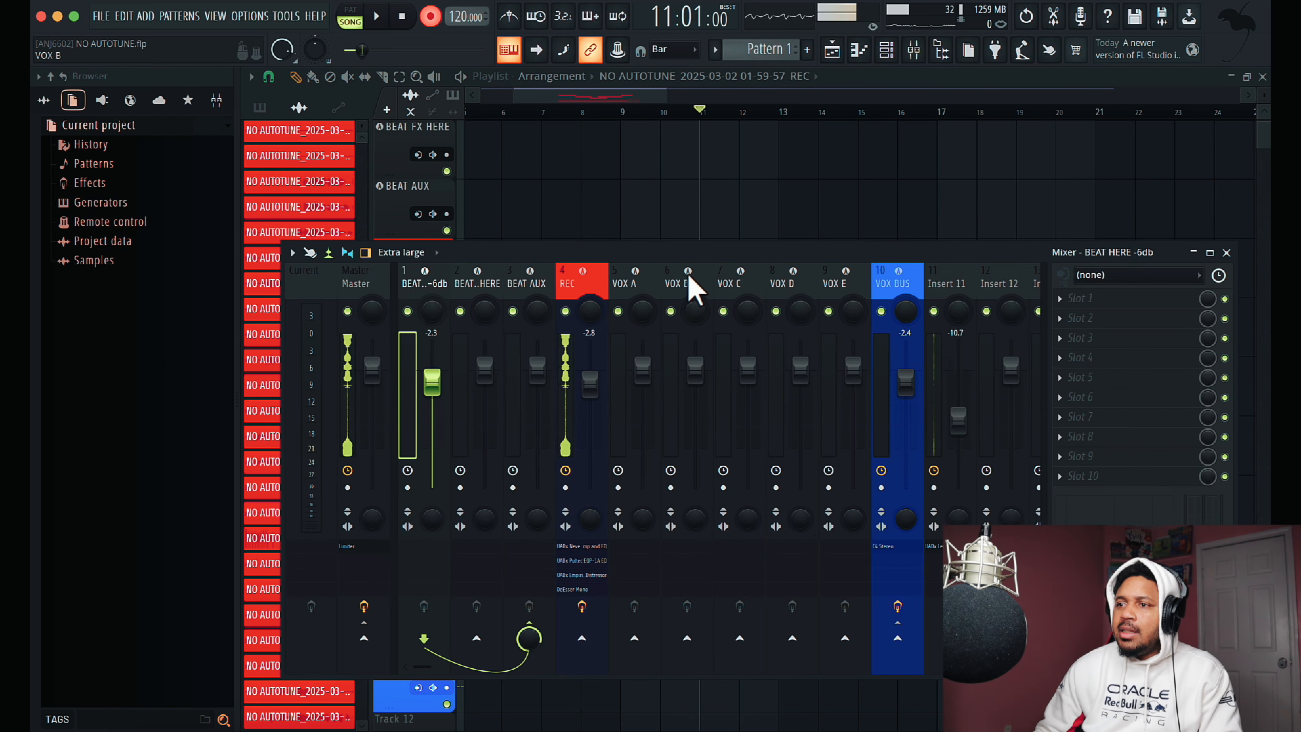
drag(552, 131, 682, 183)
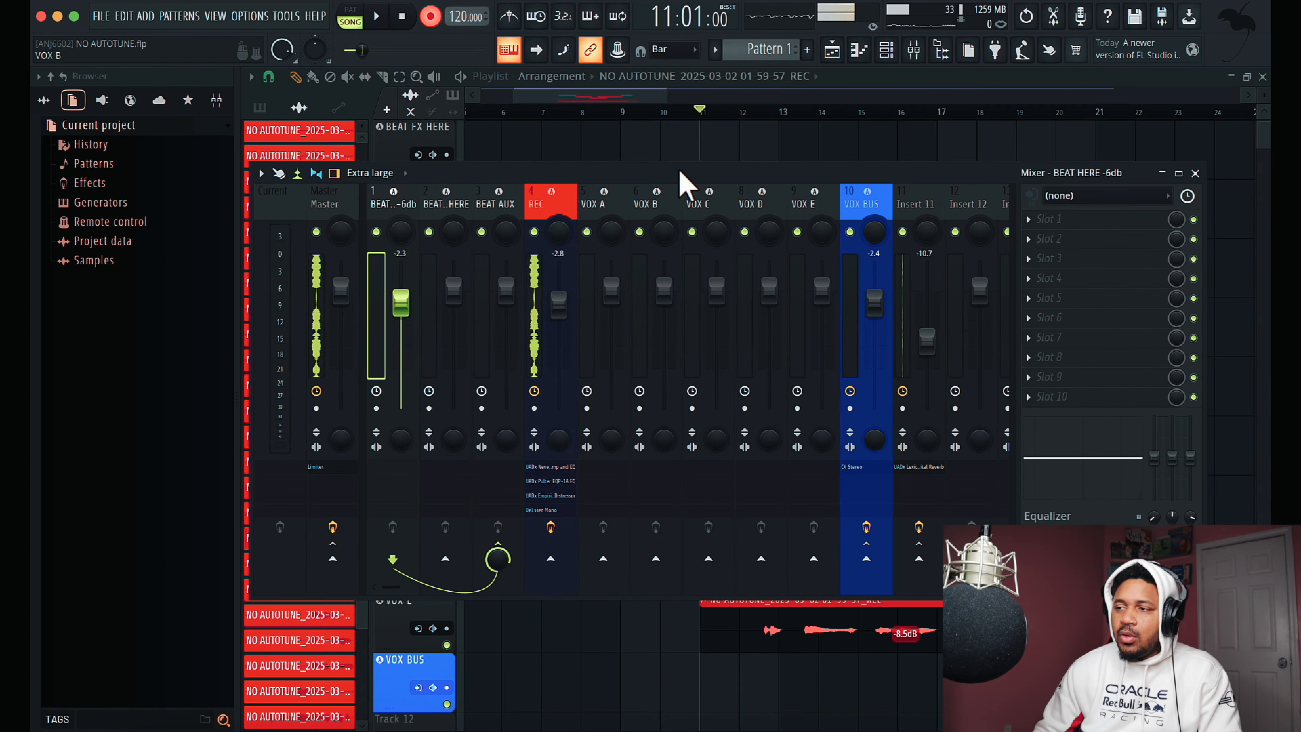